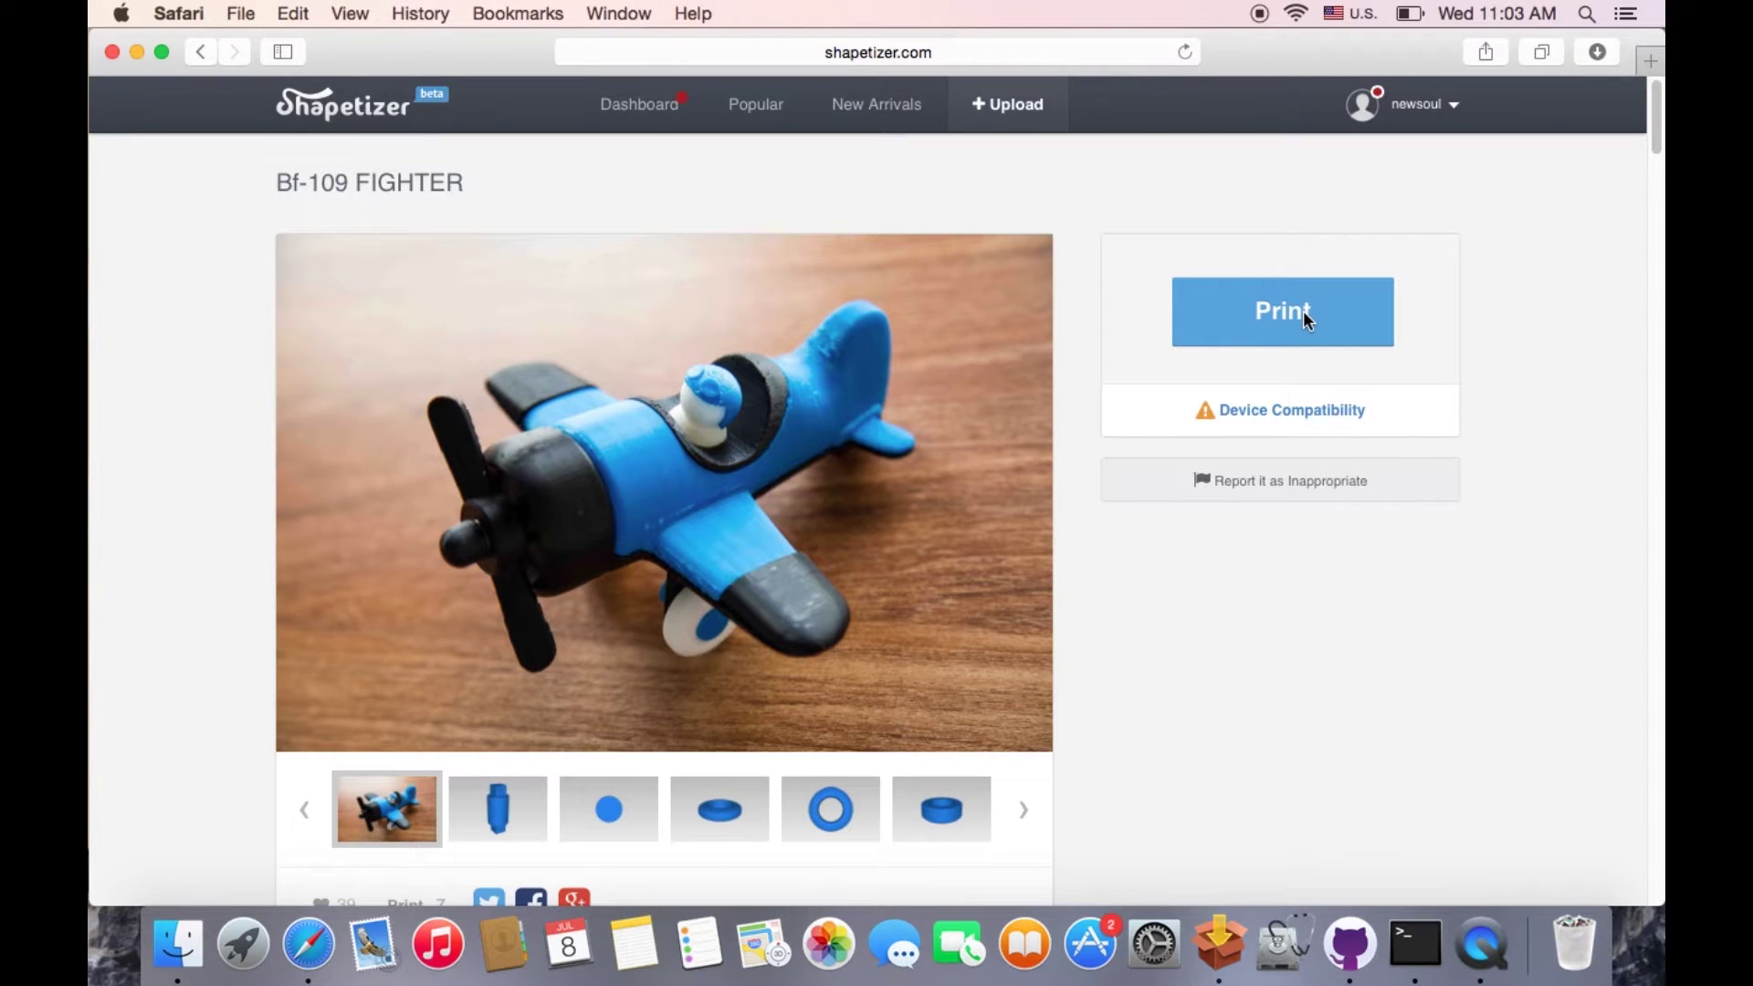
Open the print generator for the Bf-109 FIGHTER with Ultimaker 2 as the printer type.
left_click(1301, 311)
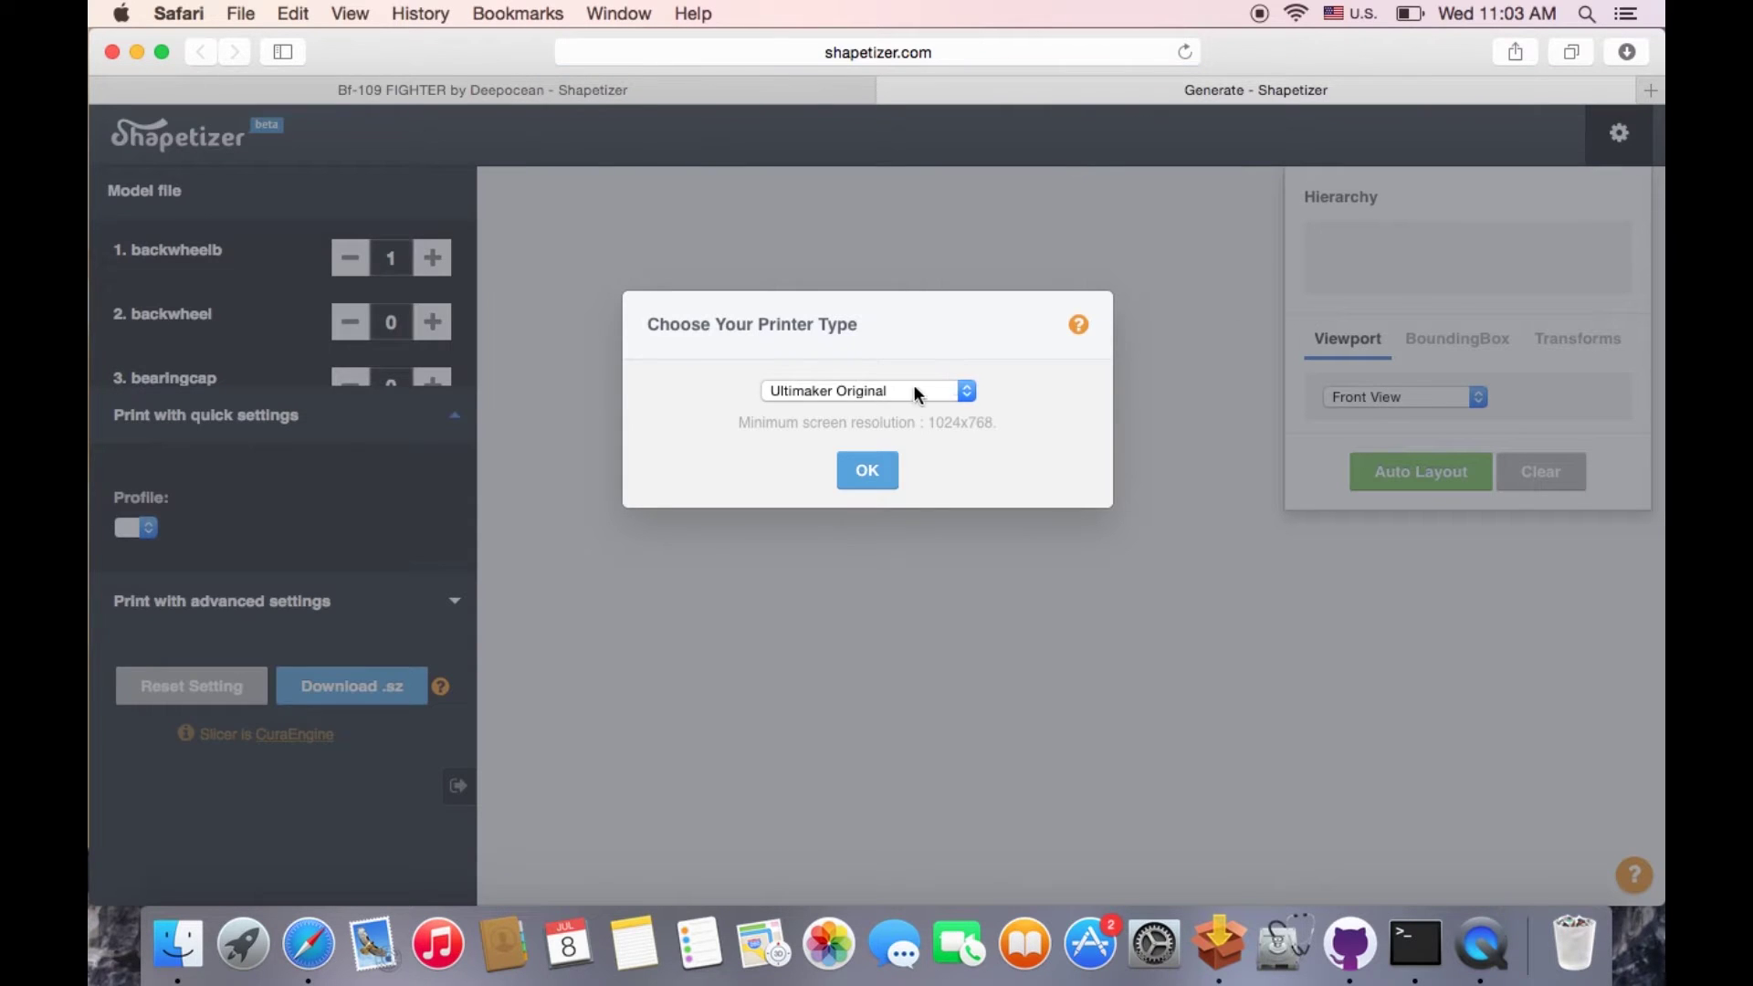
left_click(934, 391)
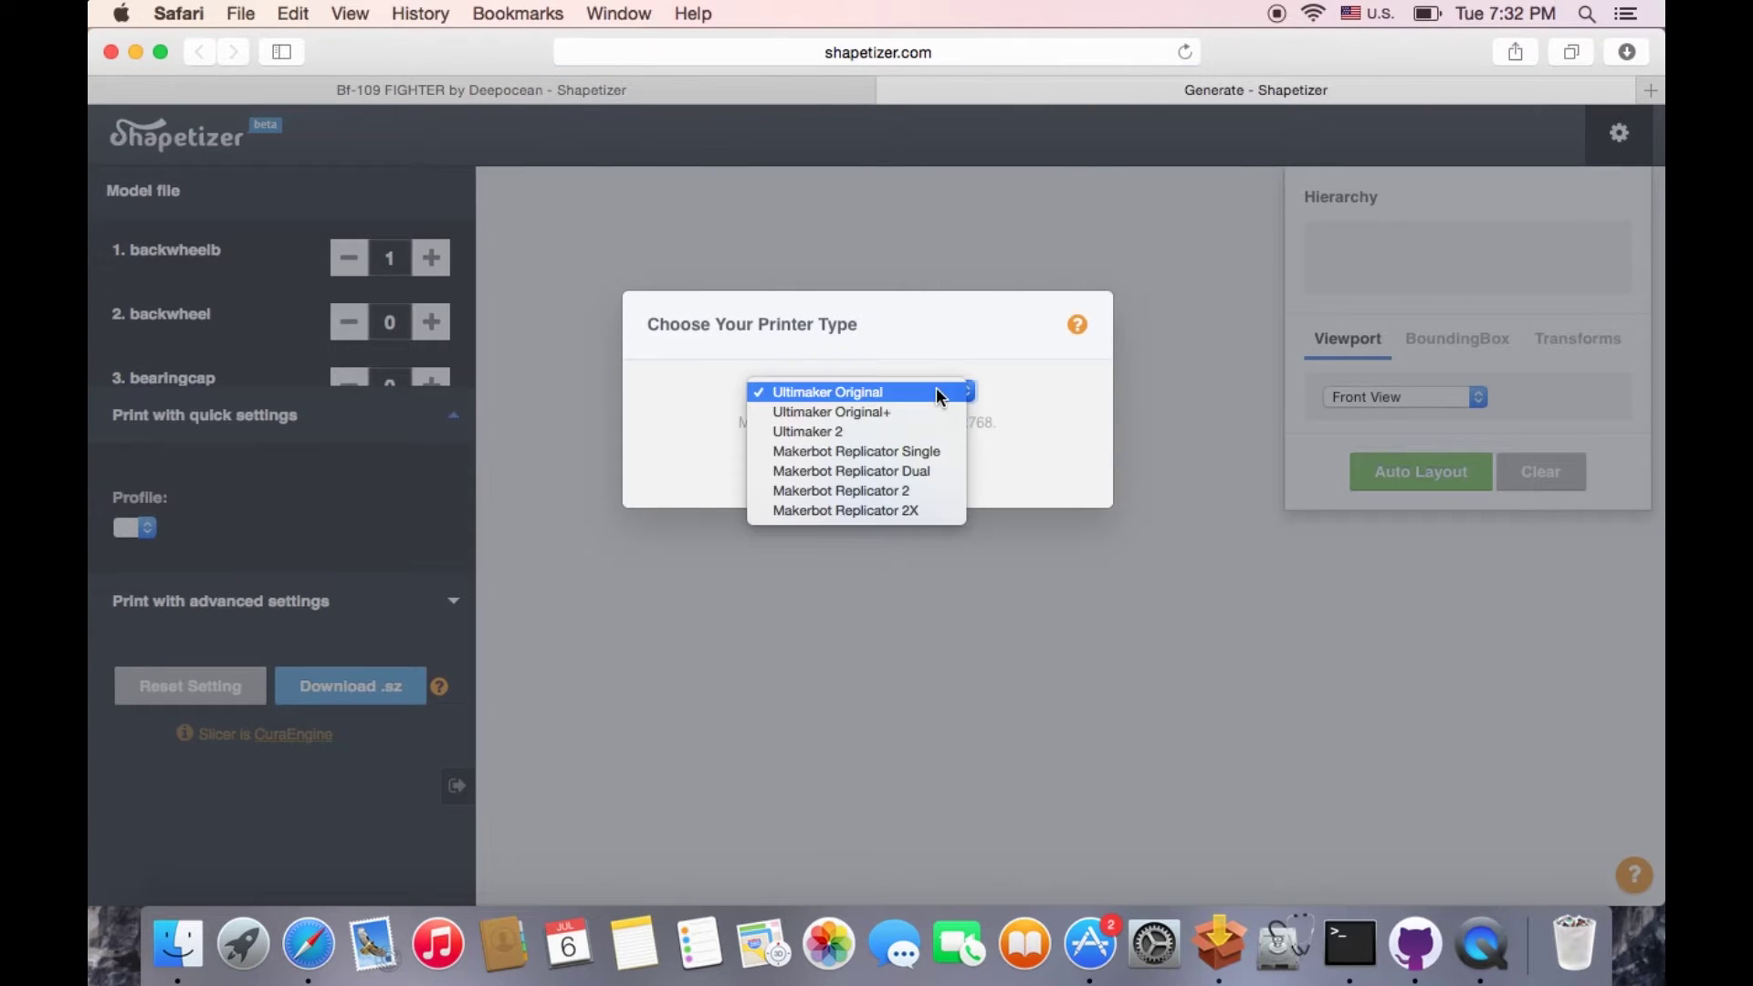
left_click(924, 429)
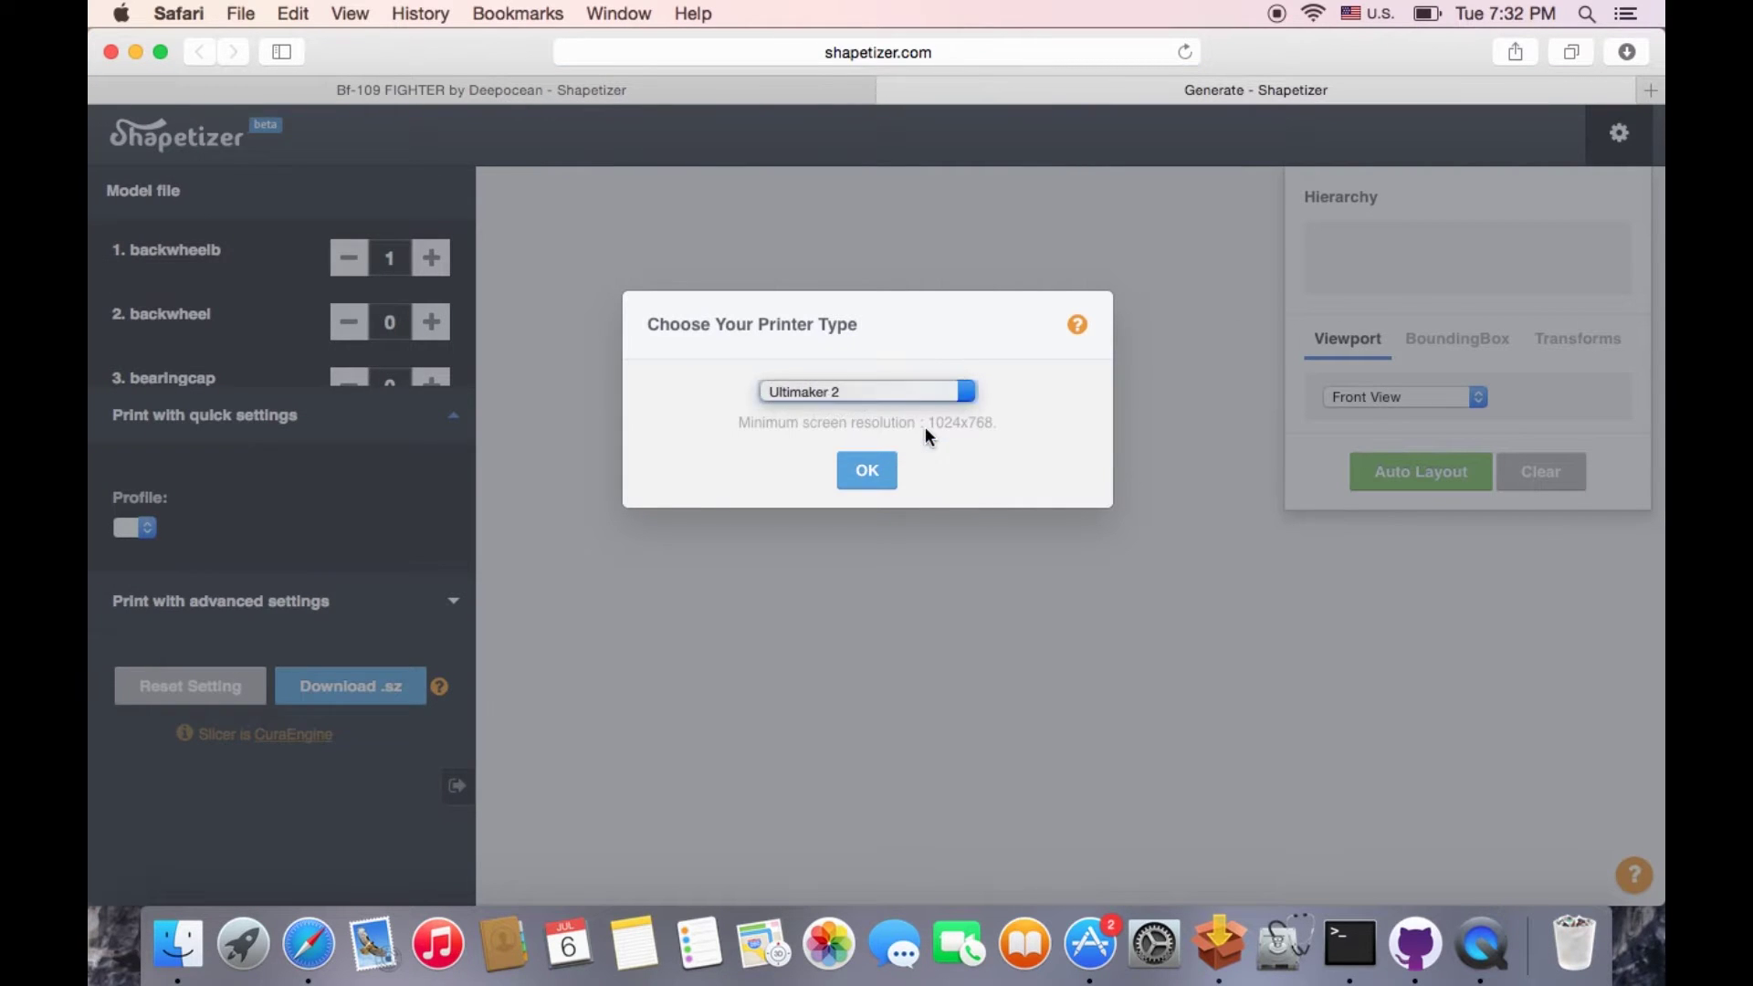
left_click(885, 469)
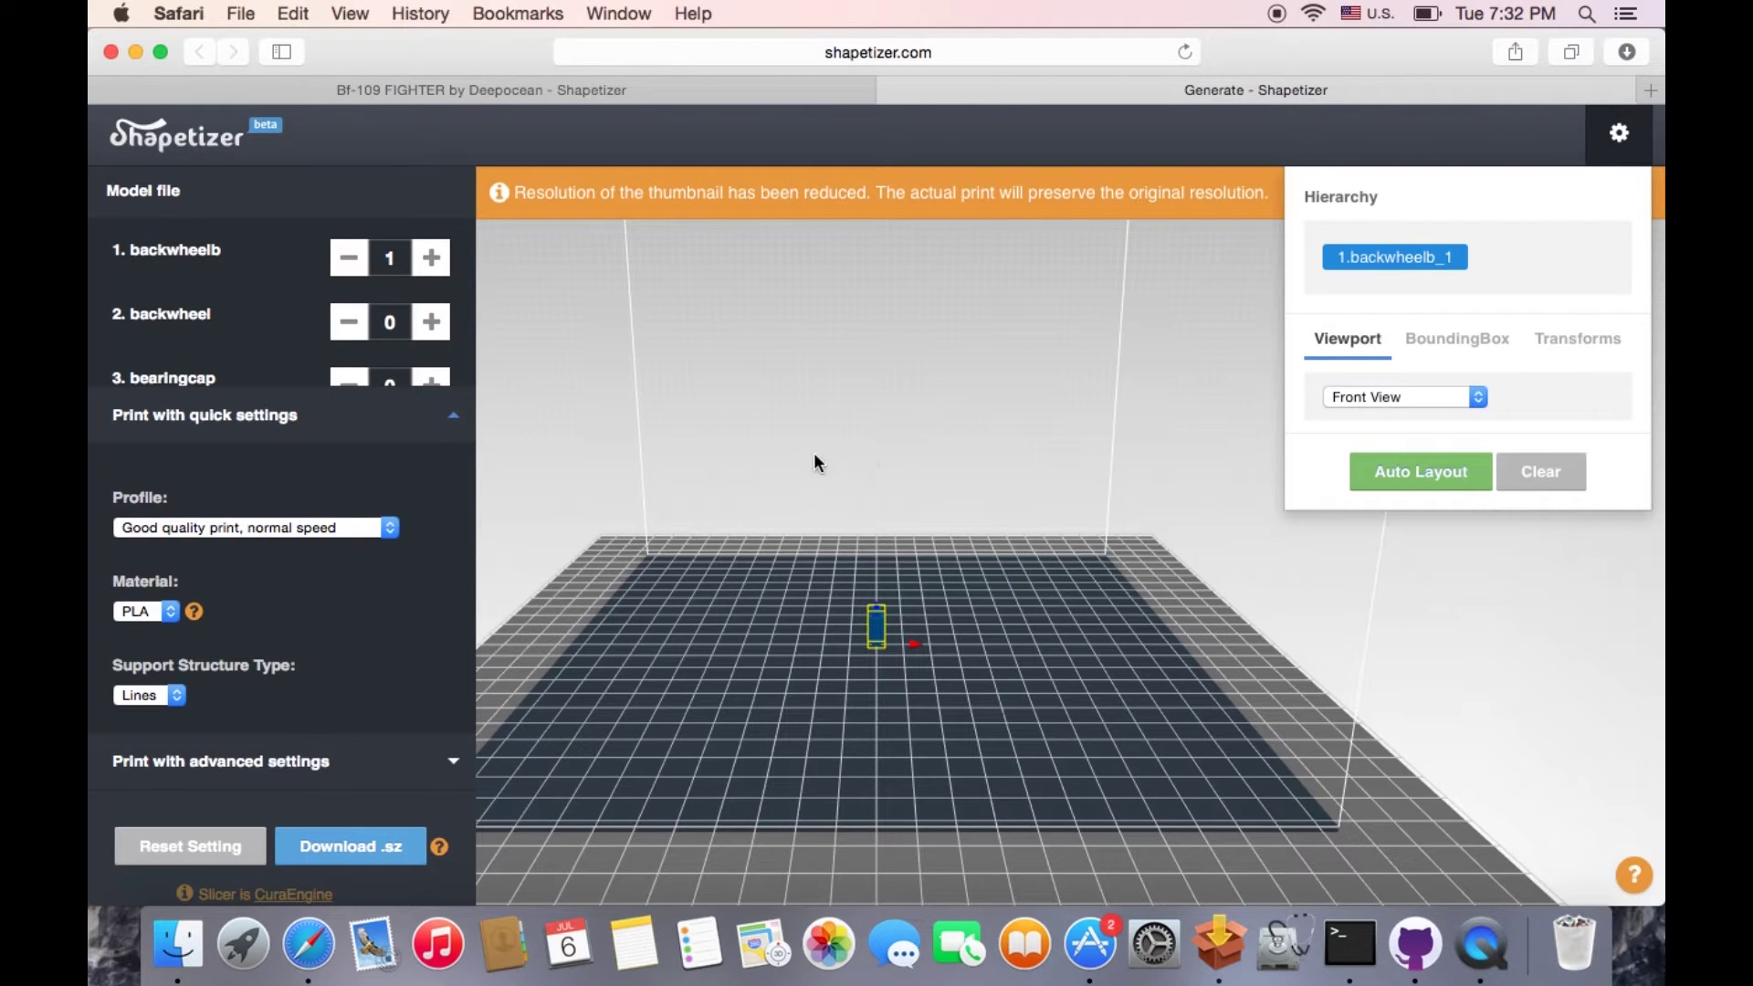
Set the bed quantities to one backwheelb and one backwheel, then select backwheelb_1.
left_click(431, 260)
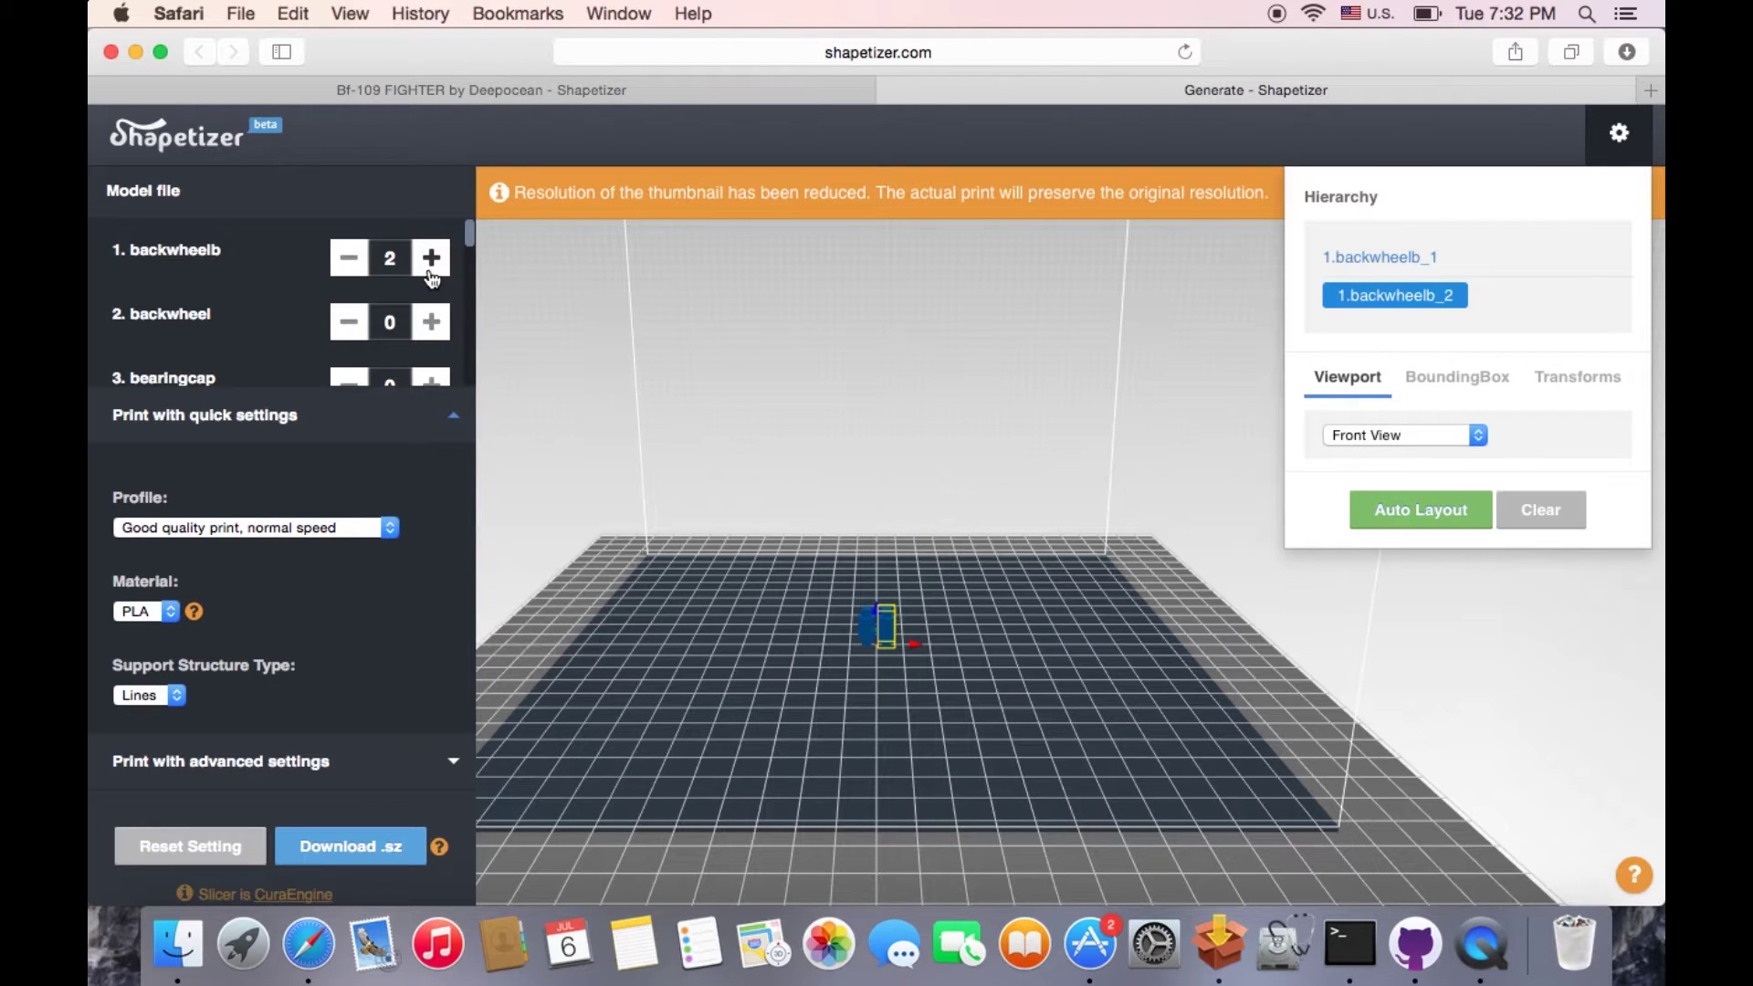
left_click(431, 324)
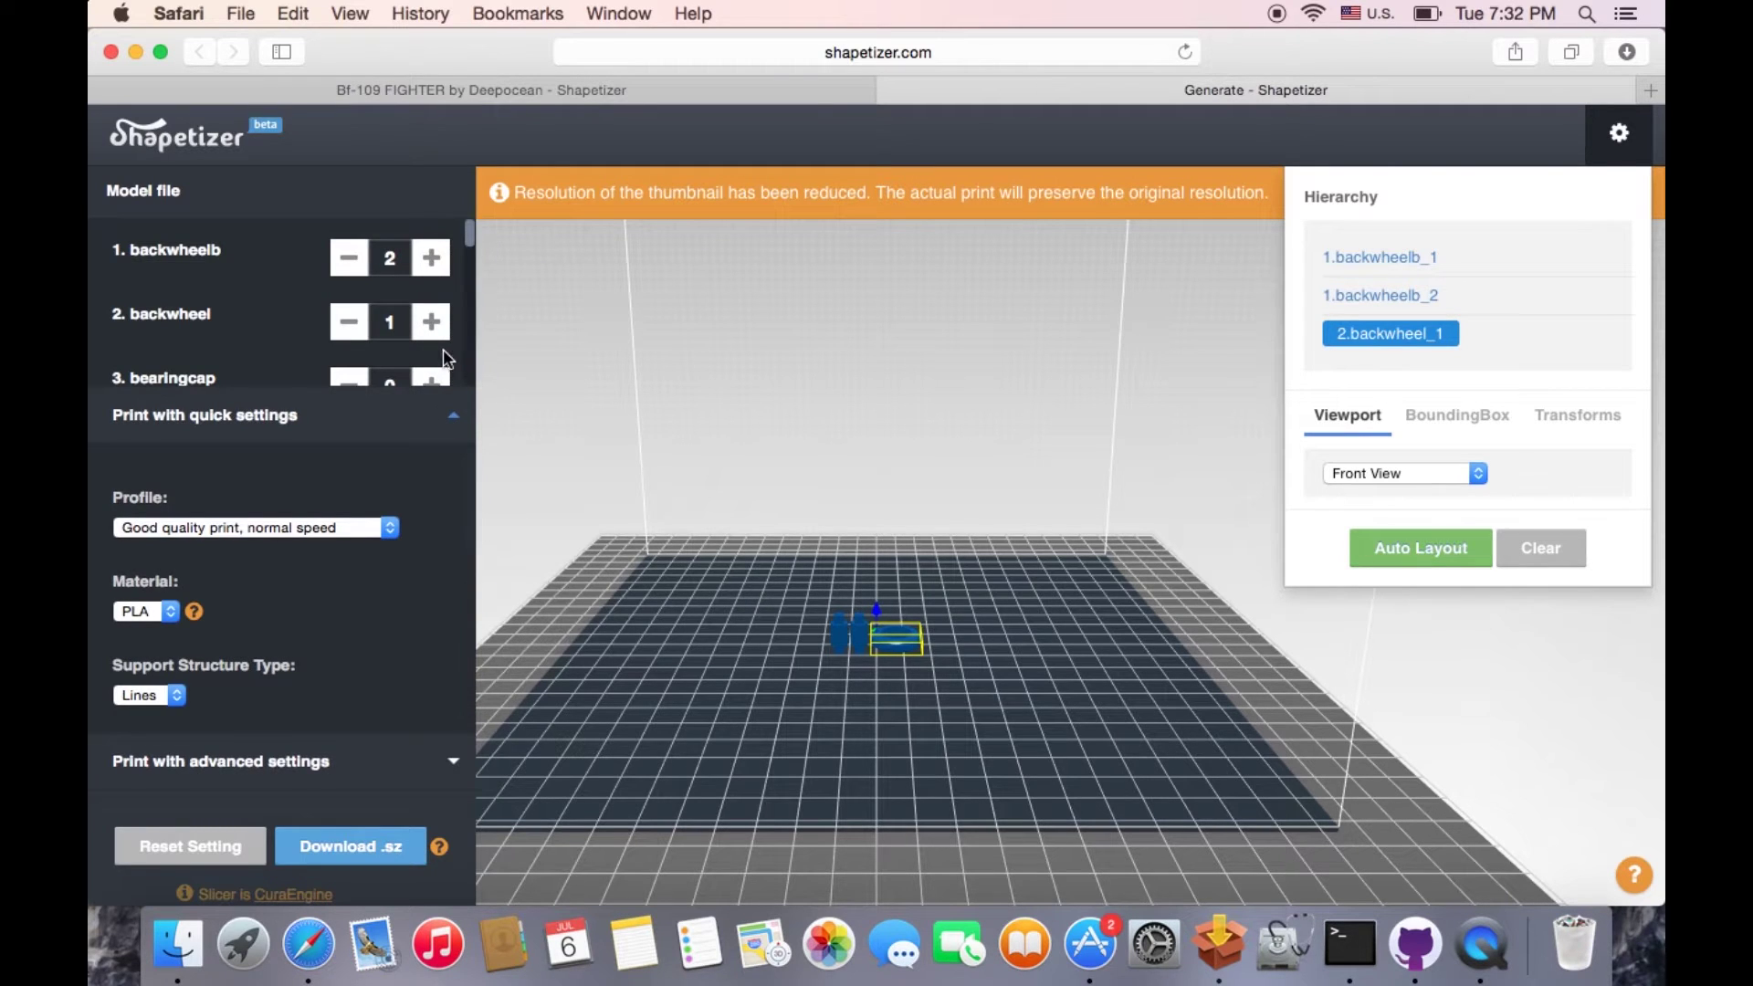
left_click(350, 273)
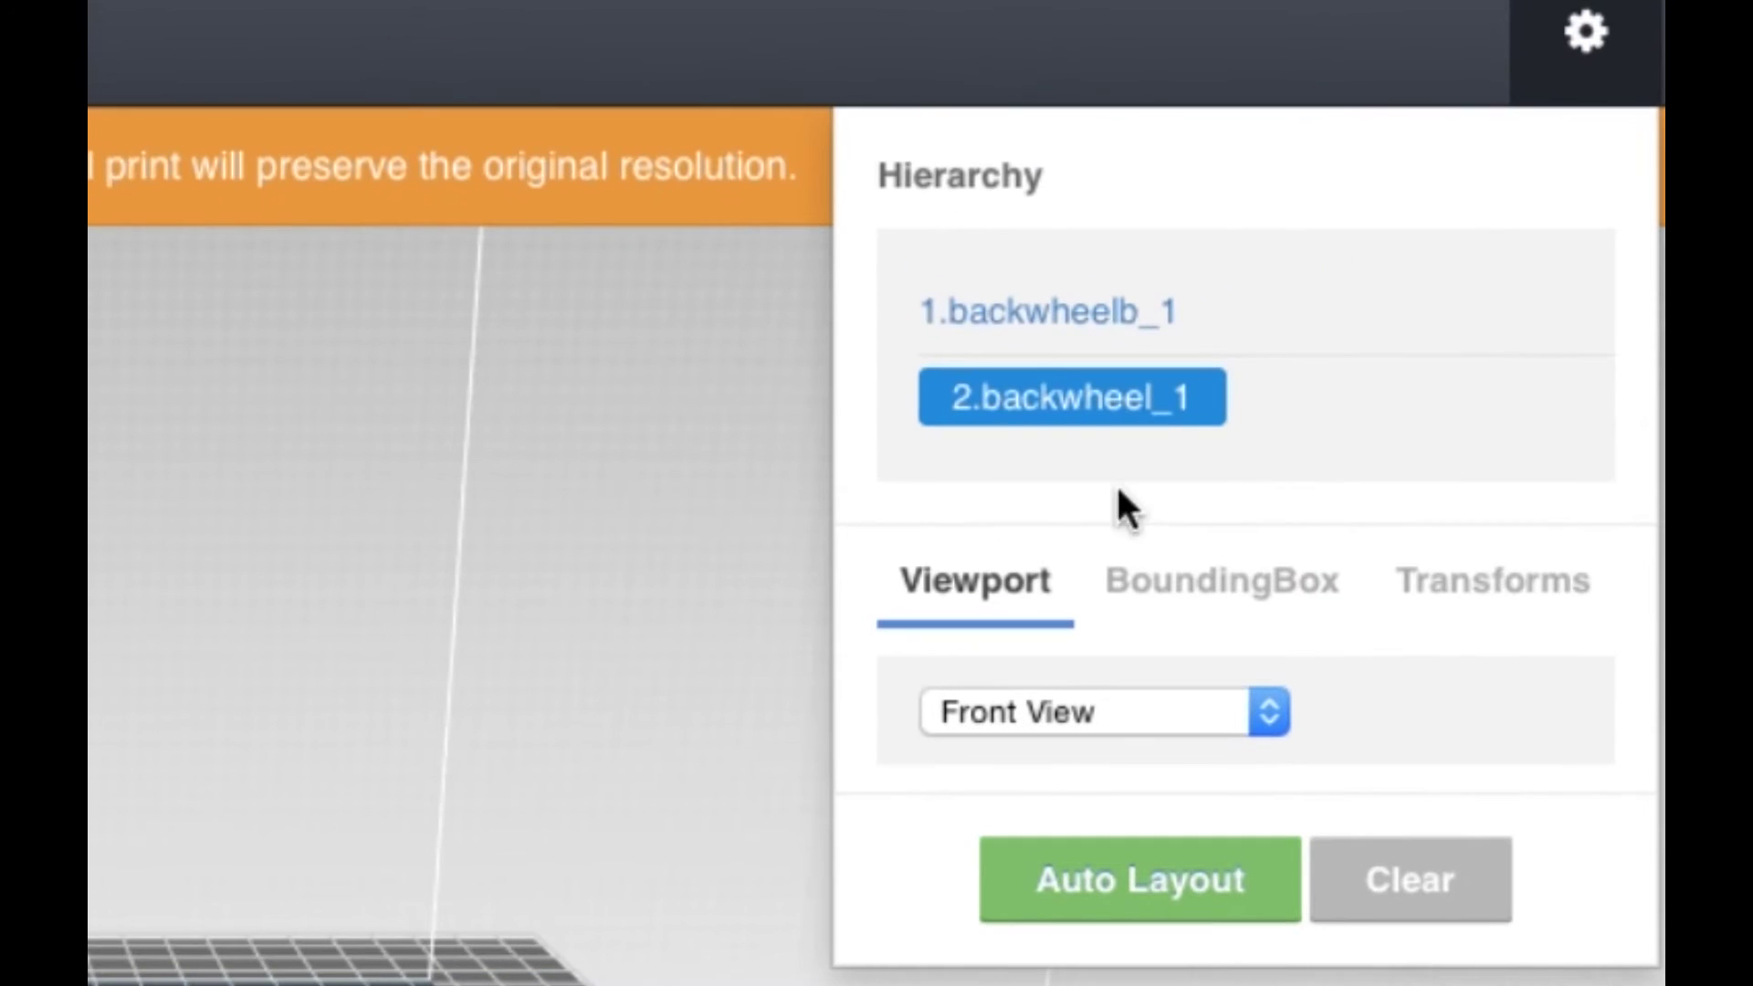
left_click(1110, 324)
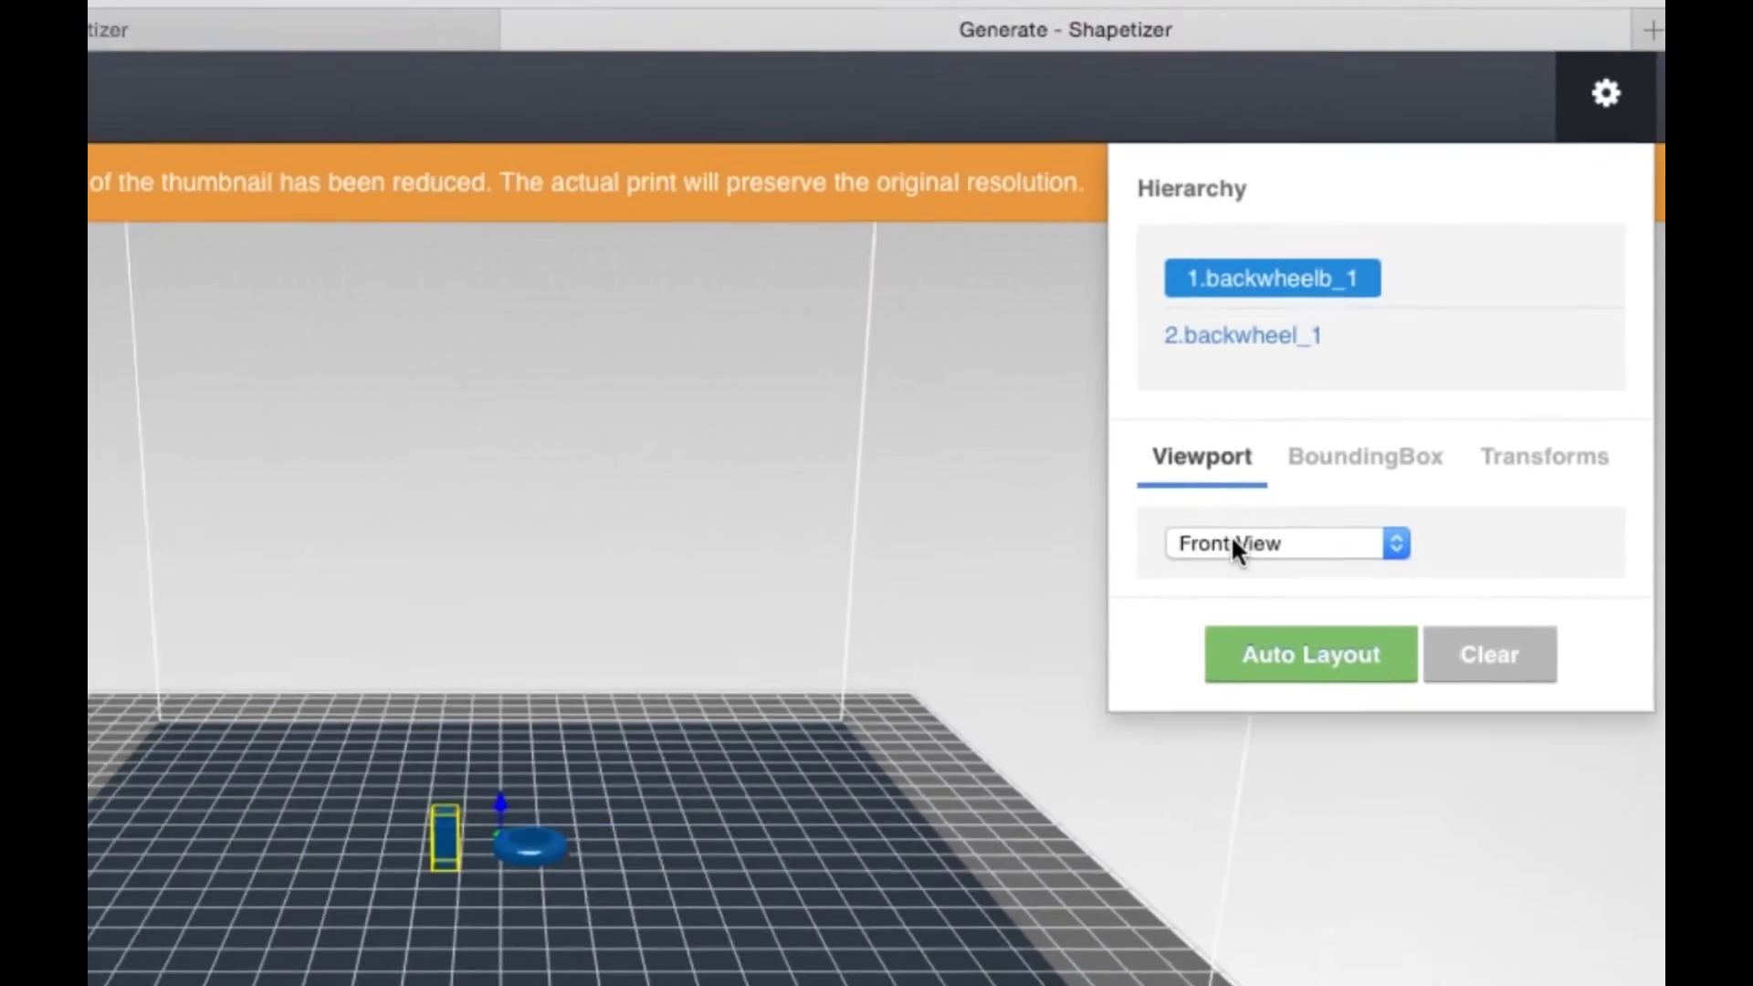
View the bed from Top, Top Front Left and Front, then show backwheelb's 6mm * 6mm * 15mm bounding box.
left_click(1017, 714)
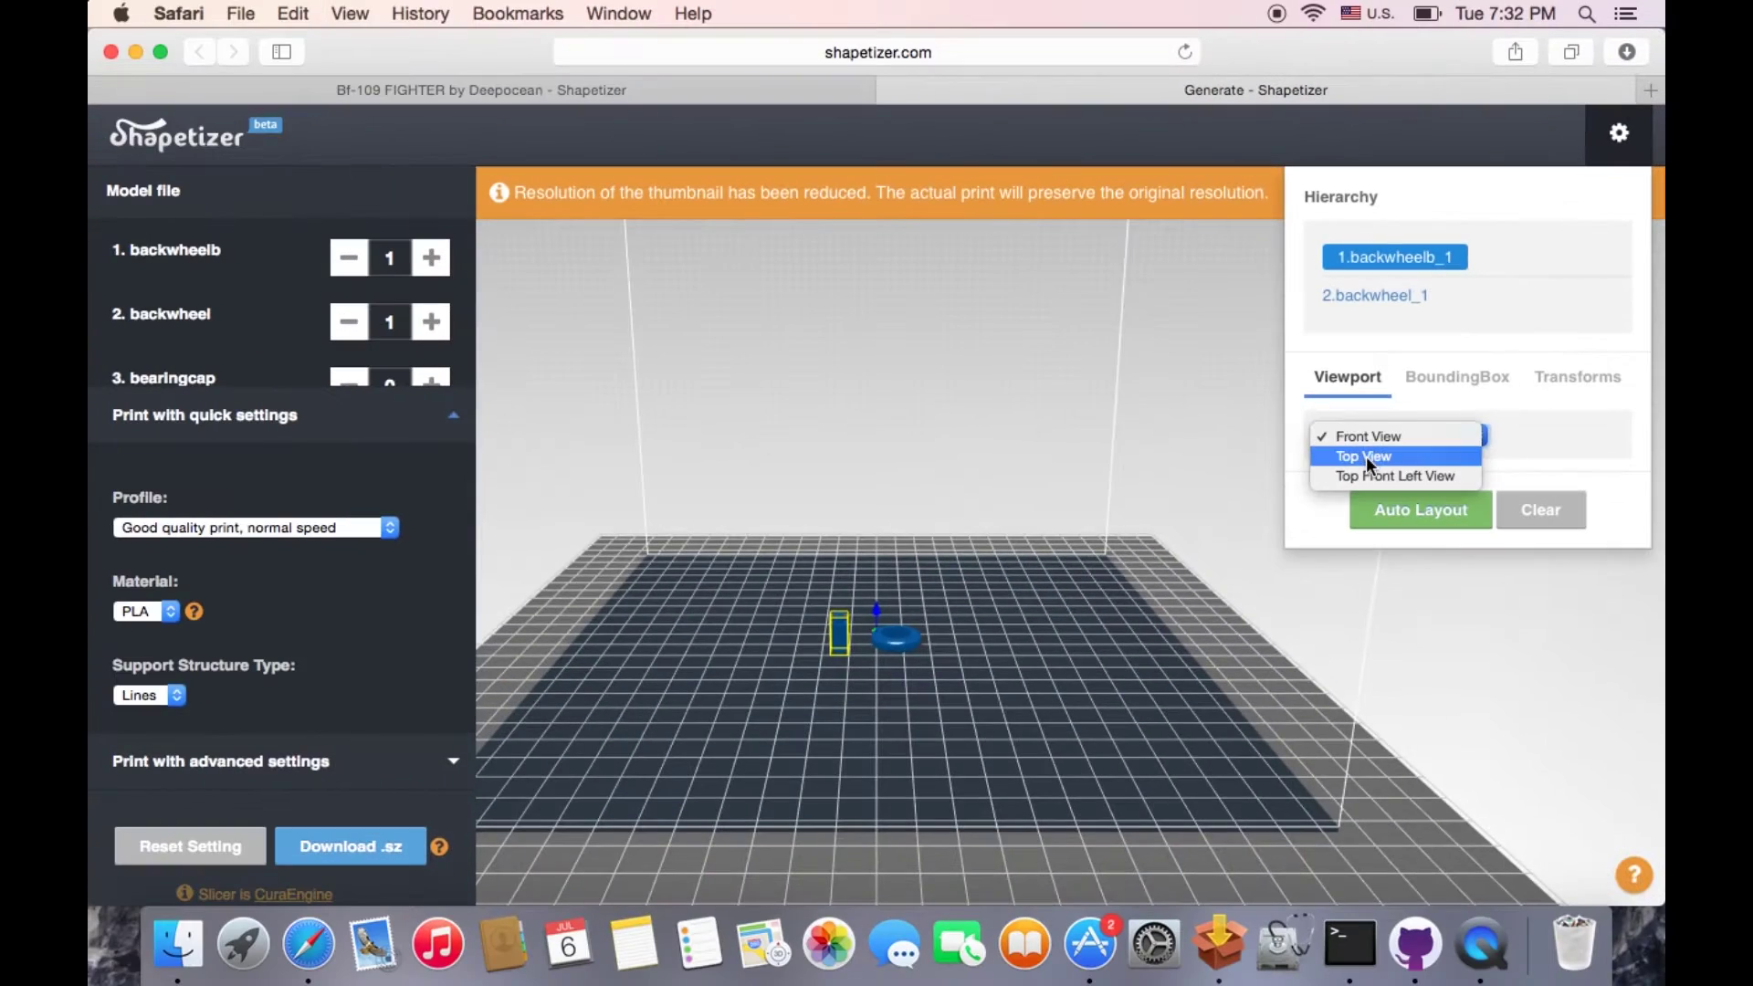
left_click(1017, 760)
left_click(1373, 436)
left_click(1372, 454)
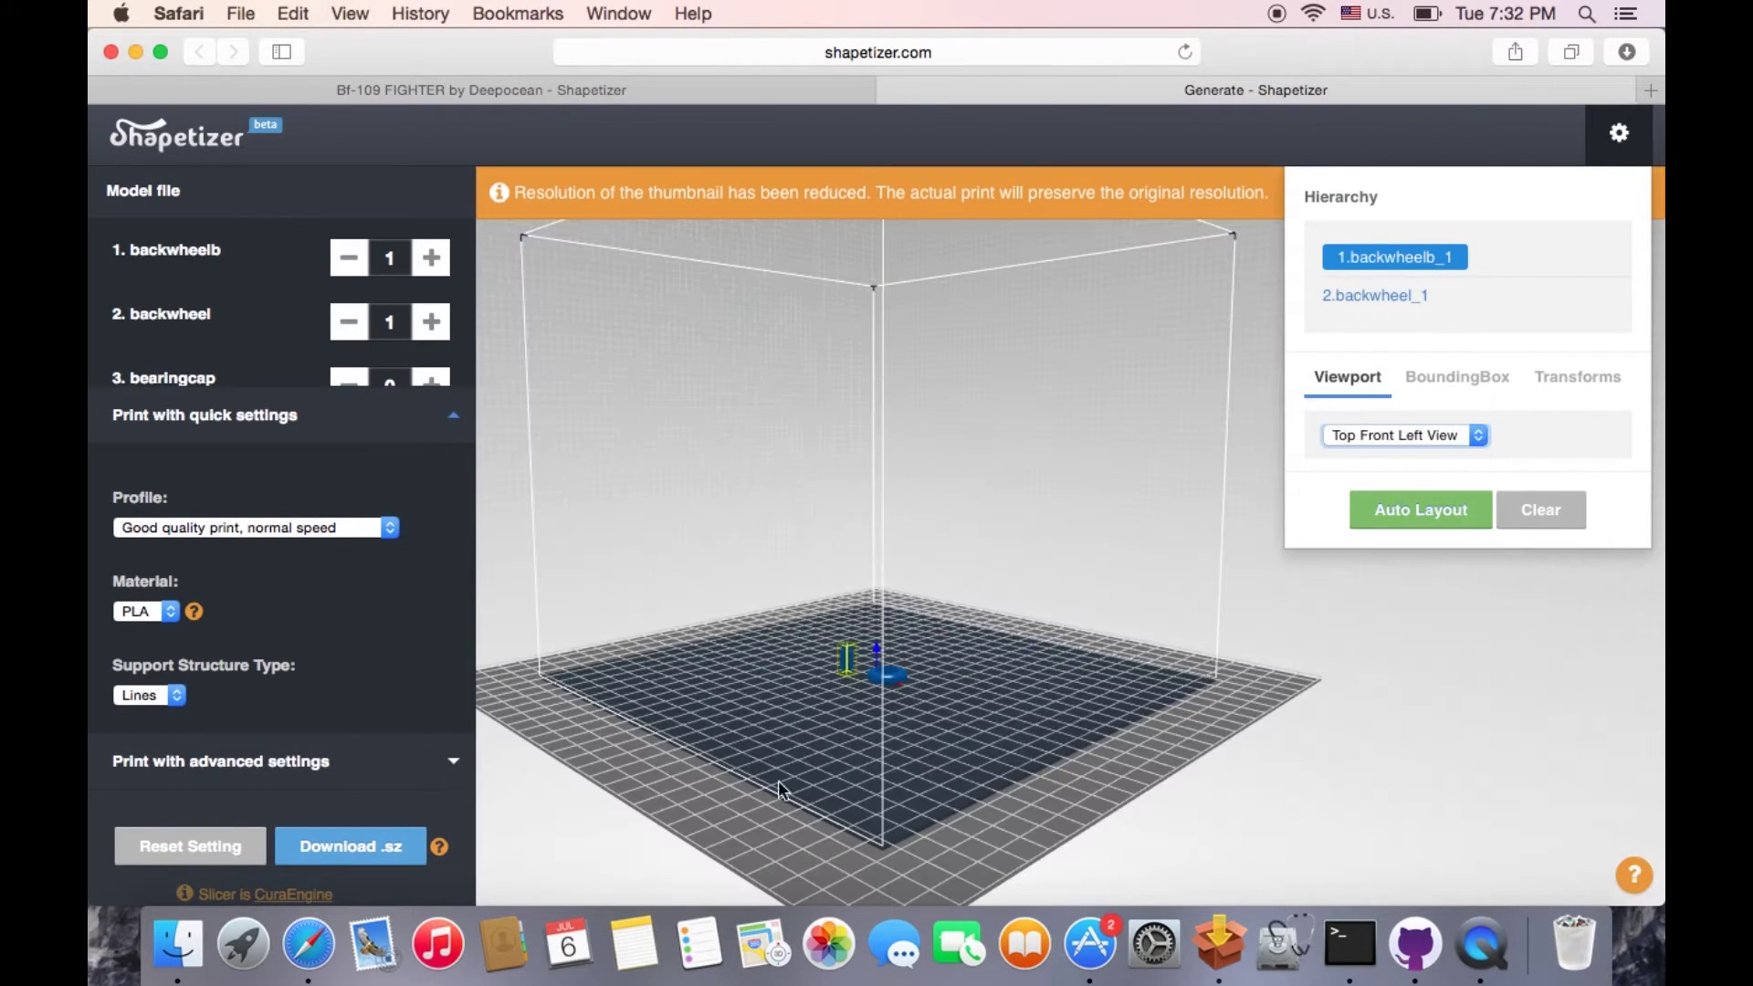
left_click_drag(835, 799, 1066, 747)
left_click(1346, 438)
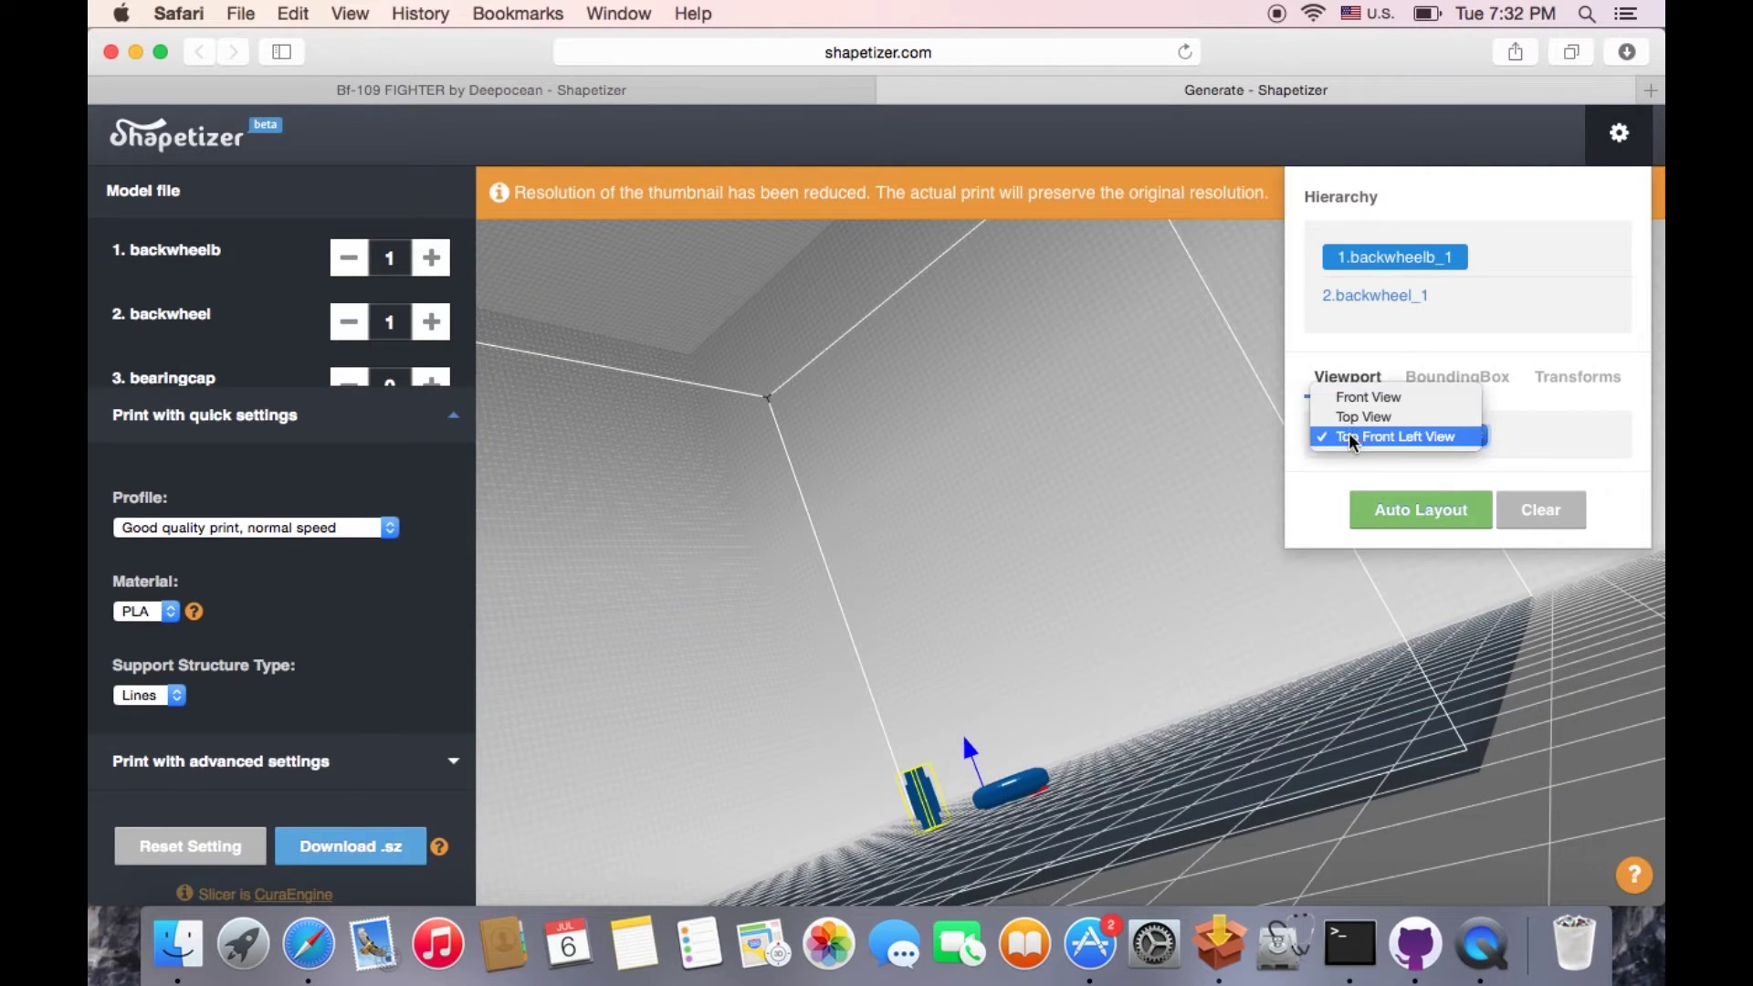
left_click(1359, 396)
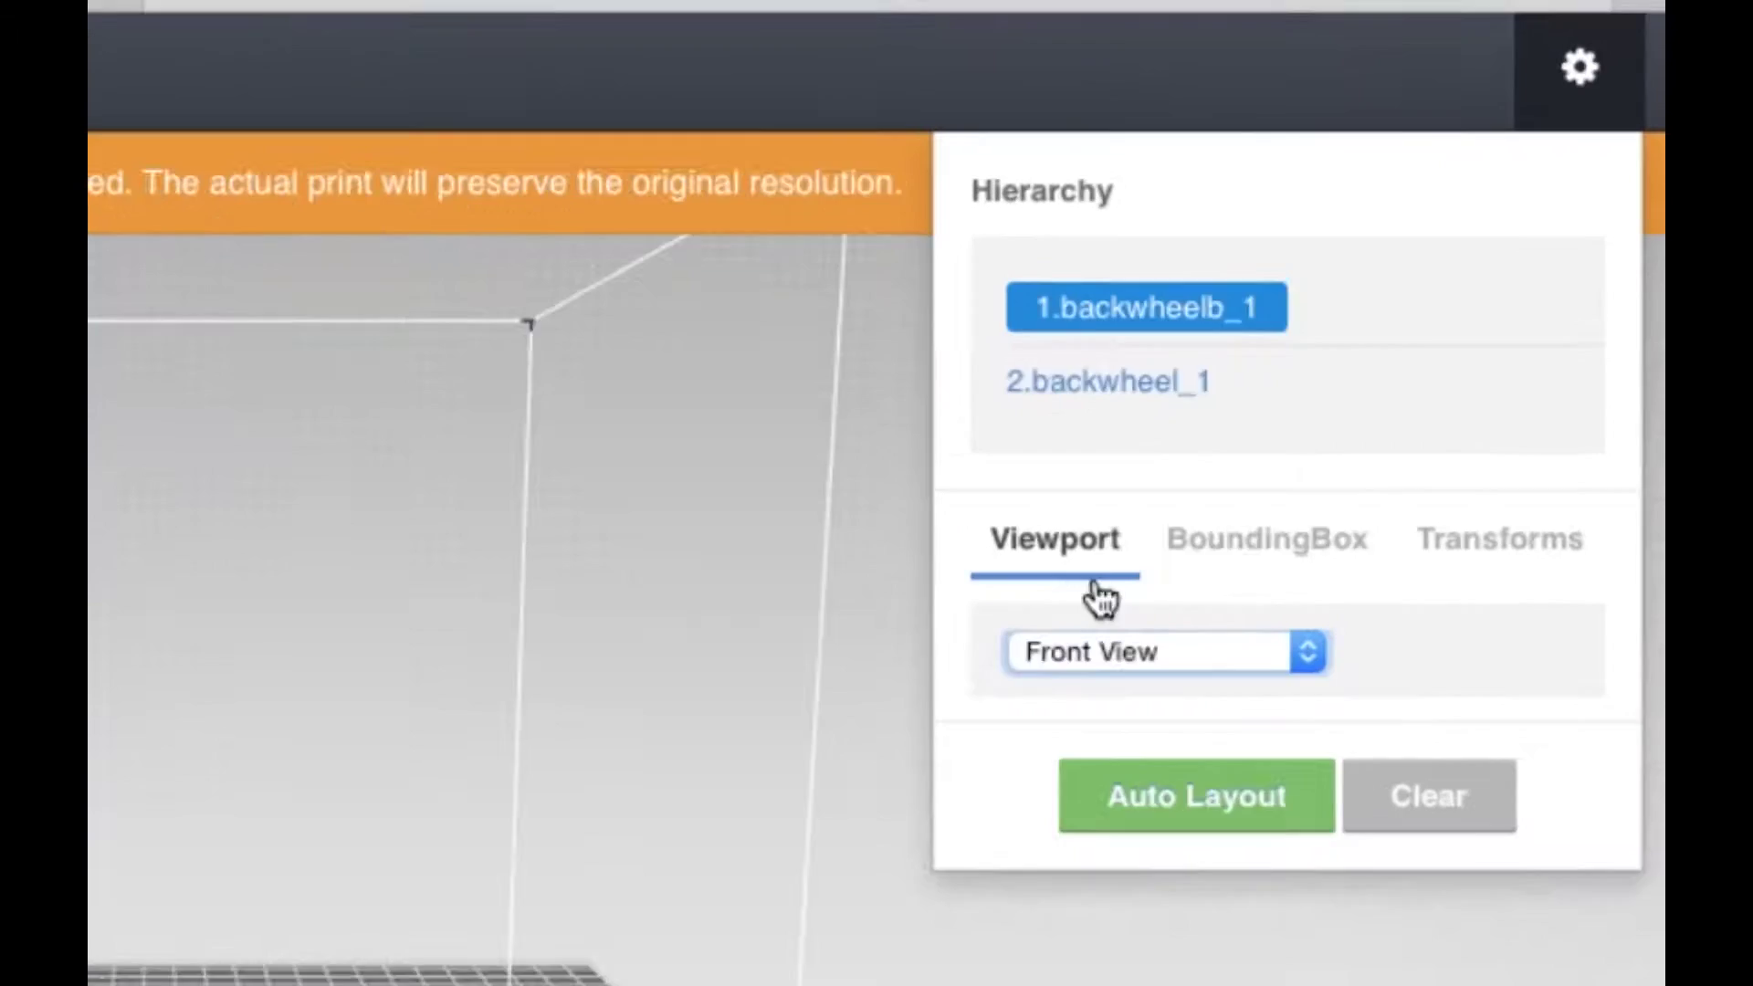
left_click(1184, 626)
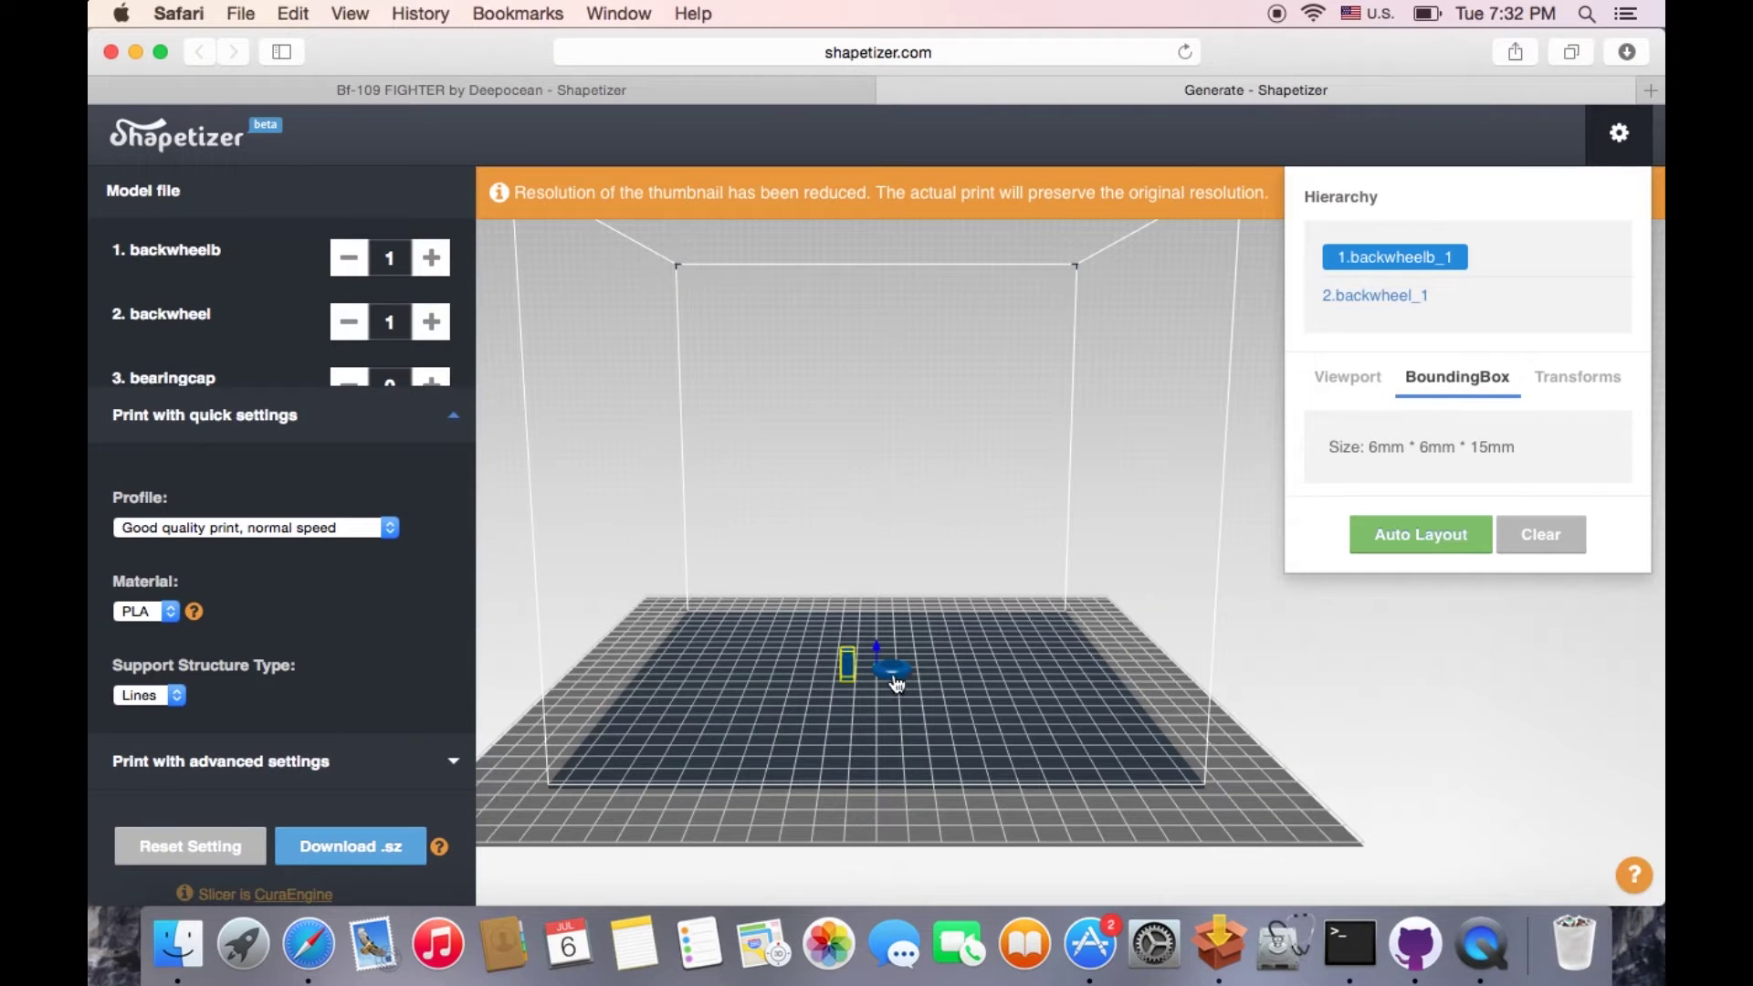
Move backwheelb_1 to the left and place the backwheel at X -14, Y 2.
left_click(896, 683)
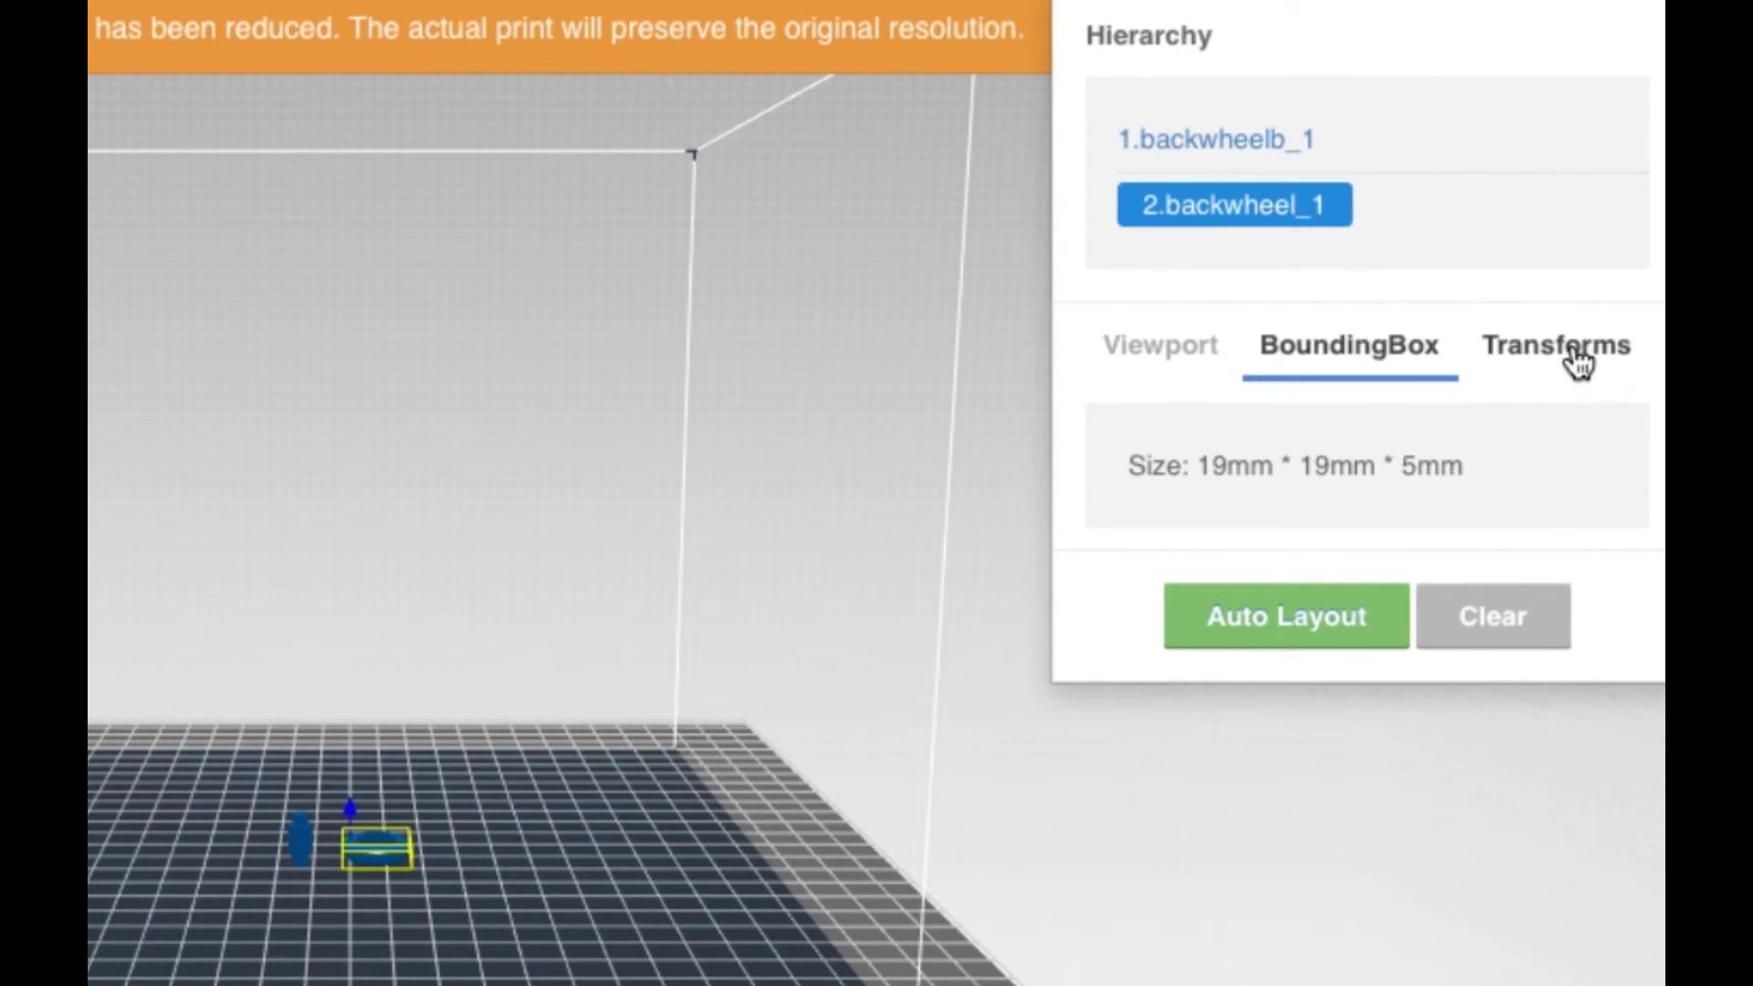
left_click(1577, 376)
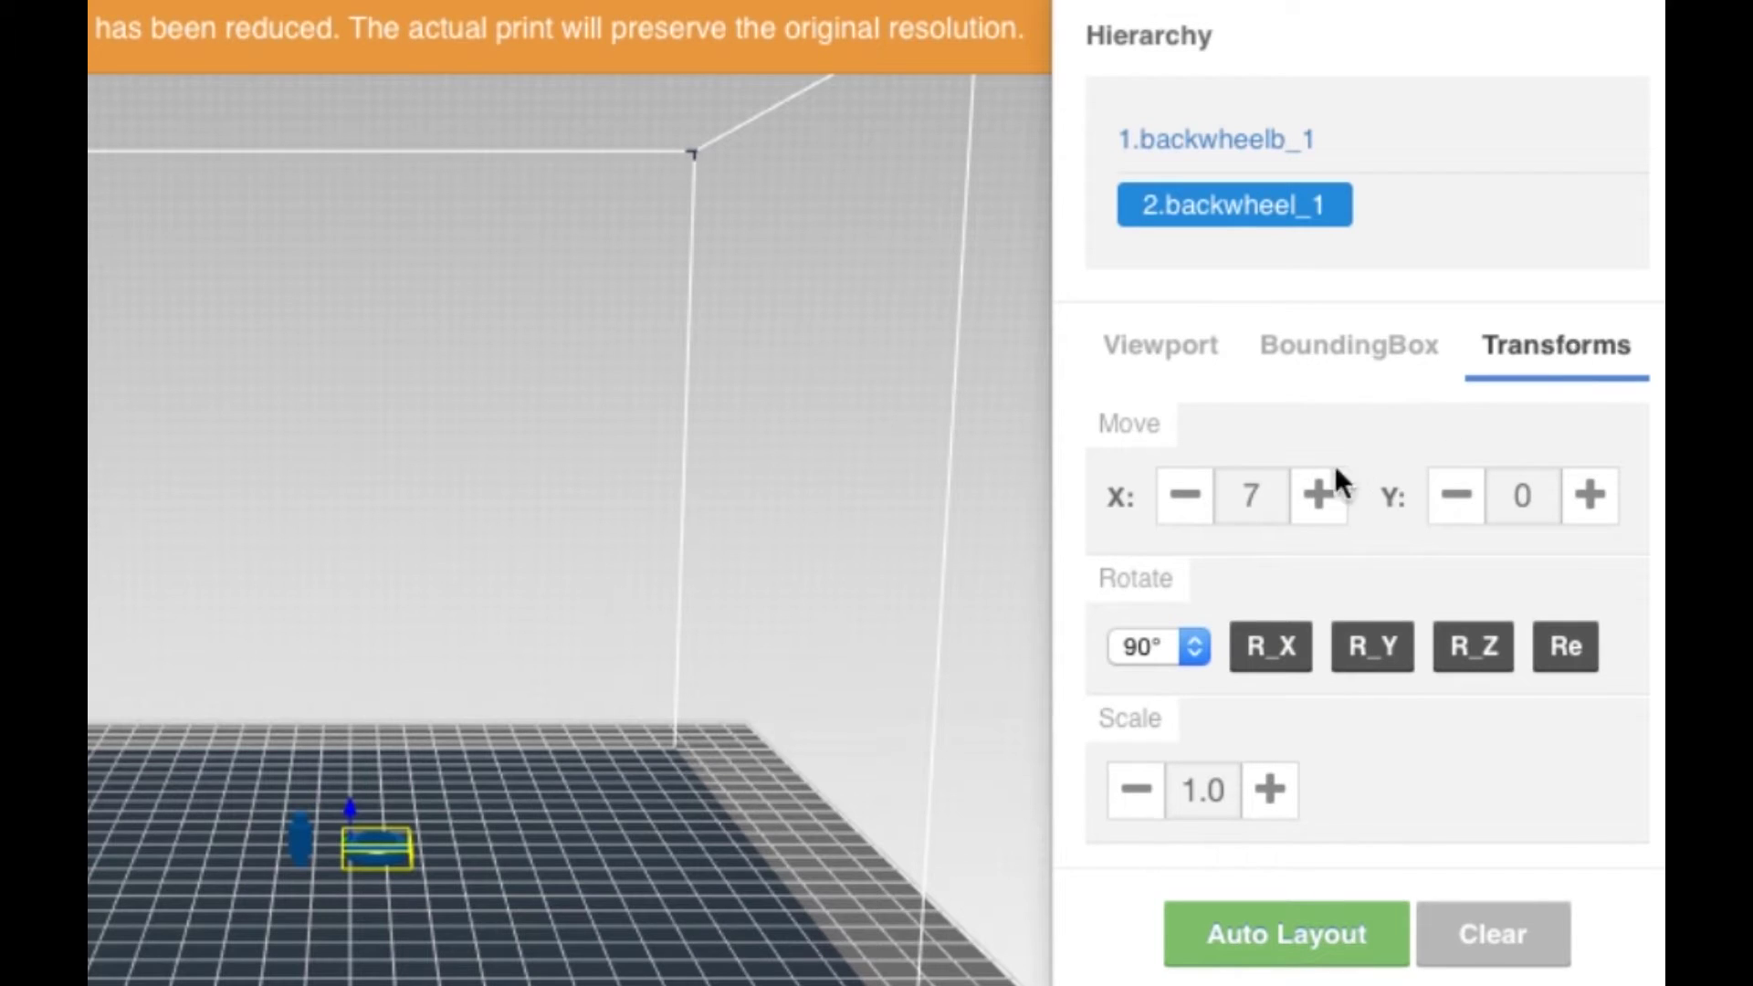
left_click(1320, 498)
left_click(1320, 500)
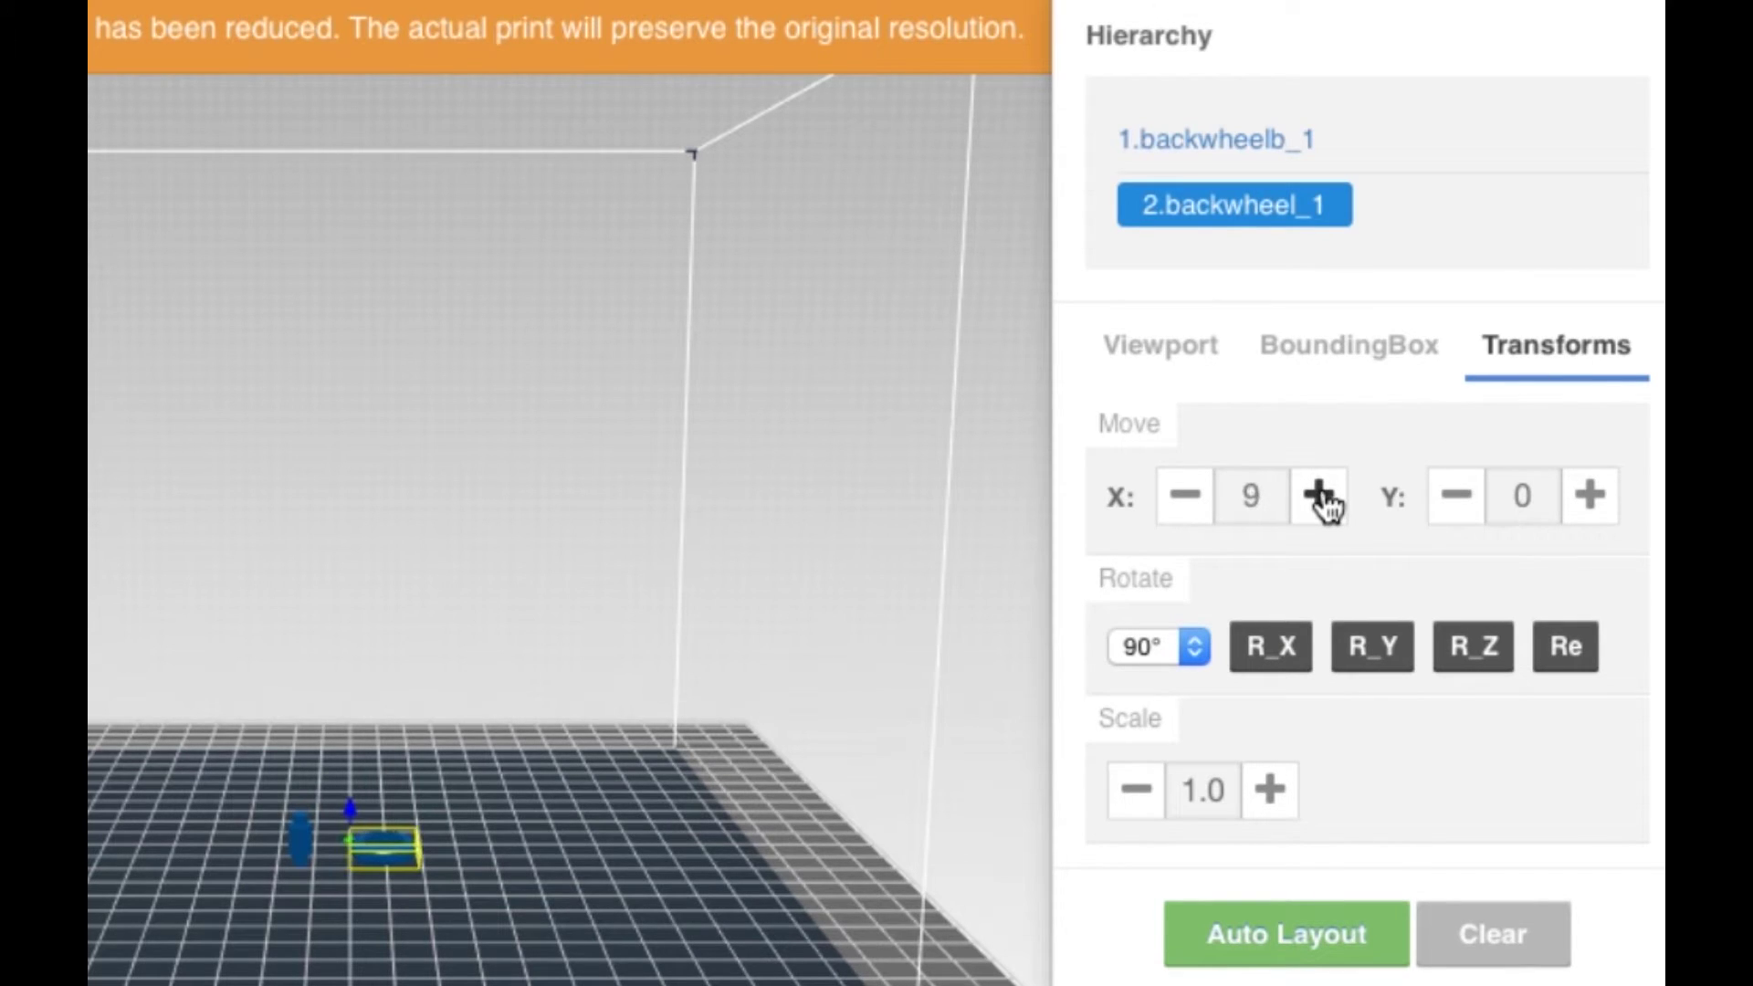
left_click(1456, 502)
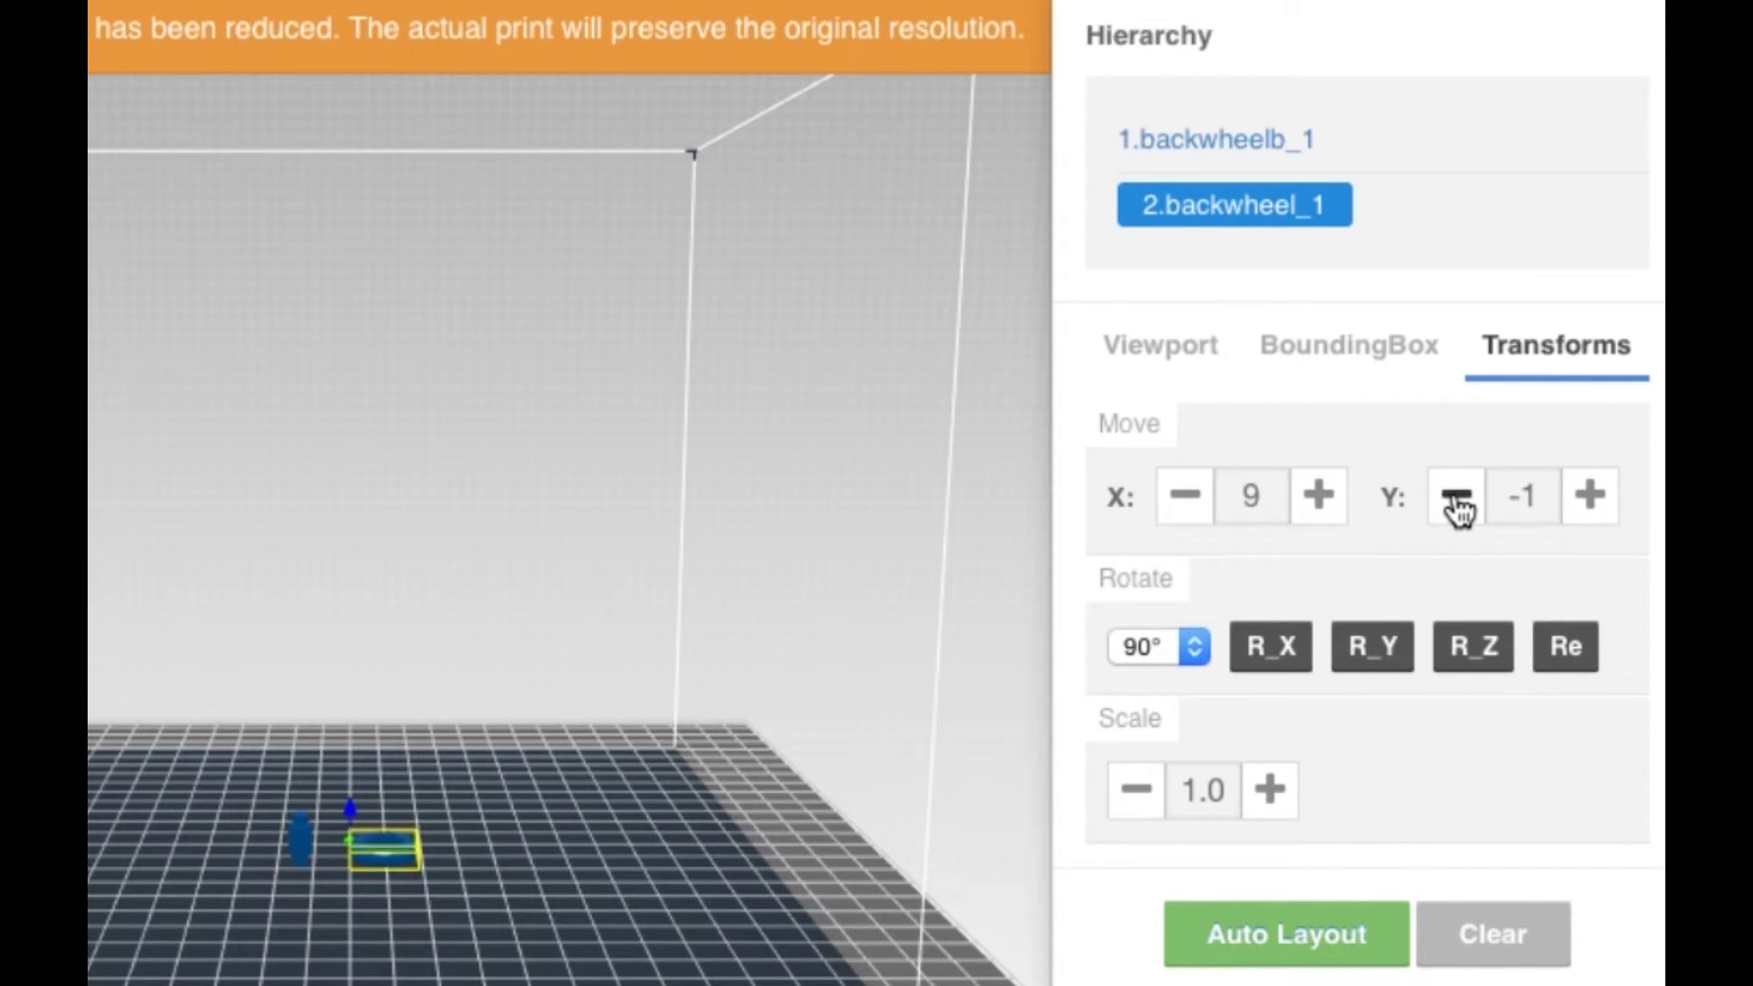
left_click(1456, 502)
left_click_drag(301, 851, 189, 844)
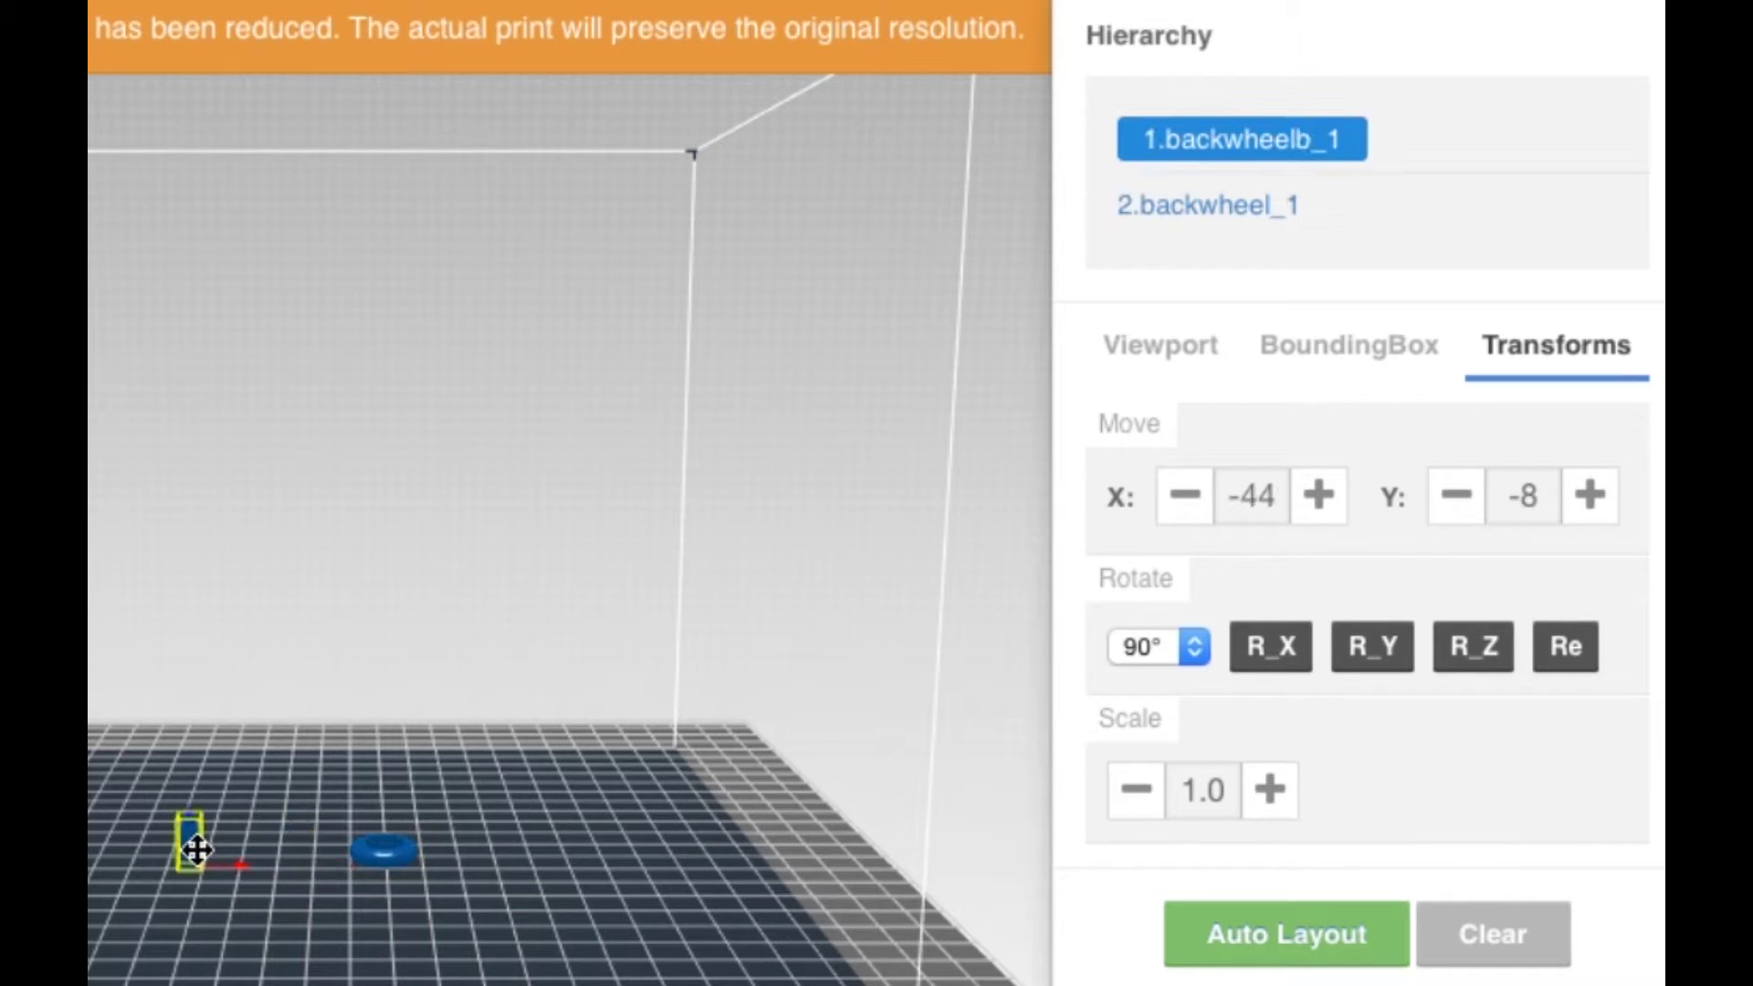
left_click(377, 853)
left_click_drag(377, 853, 297, 849)
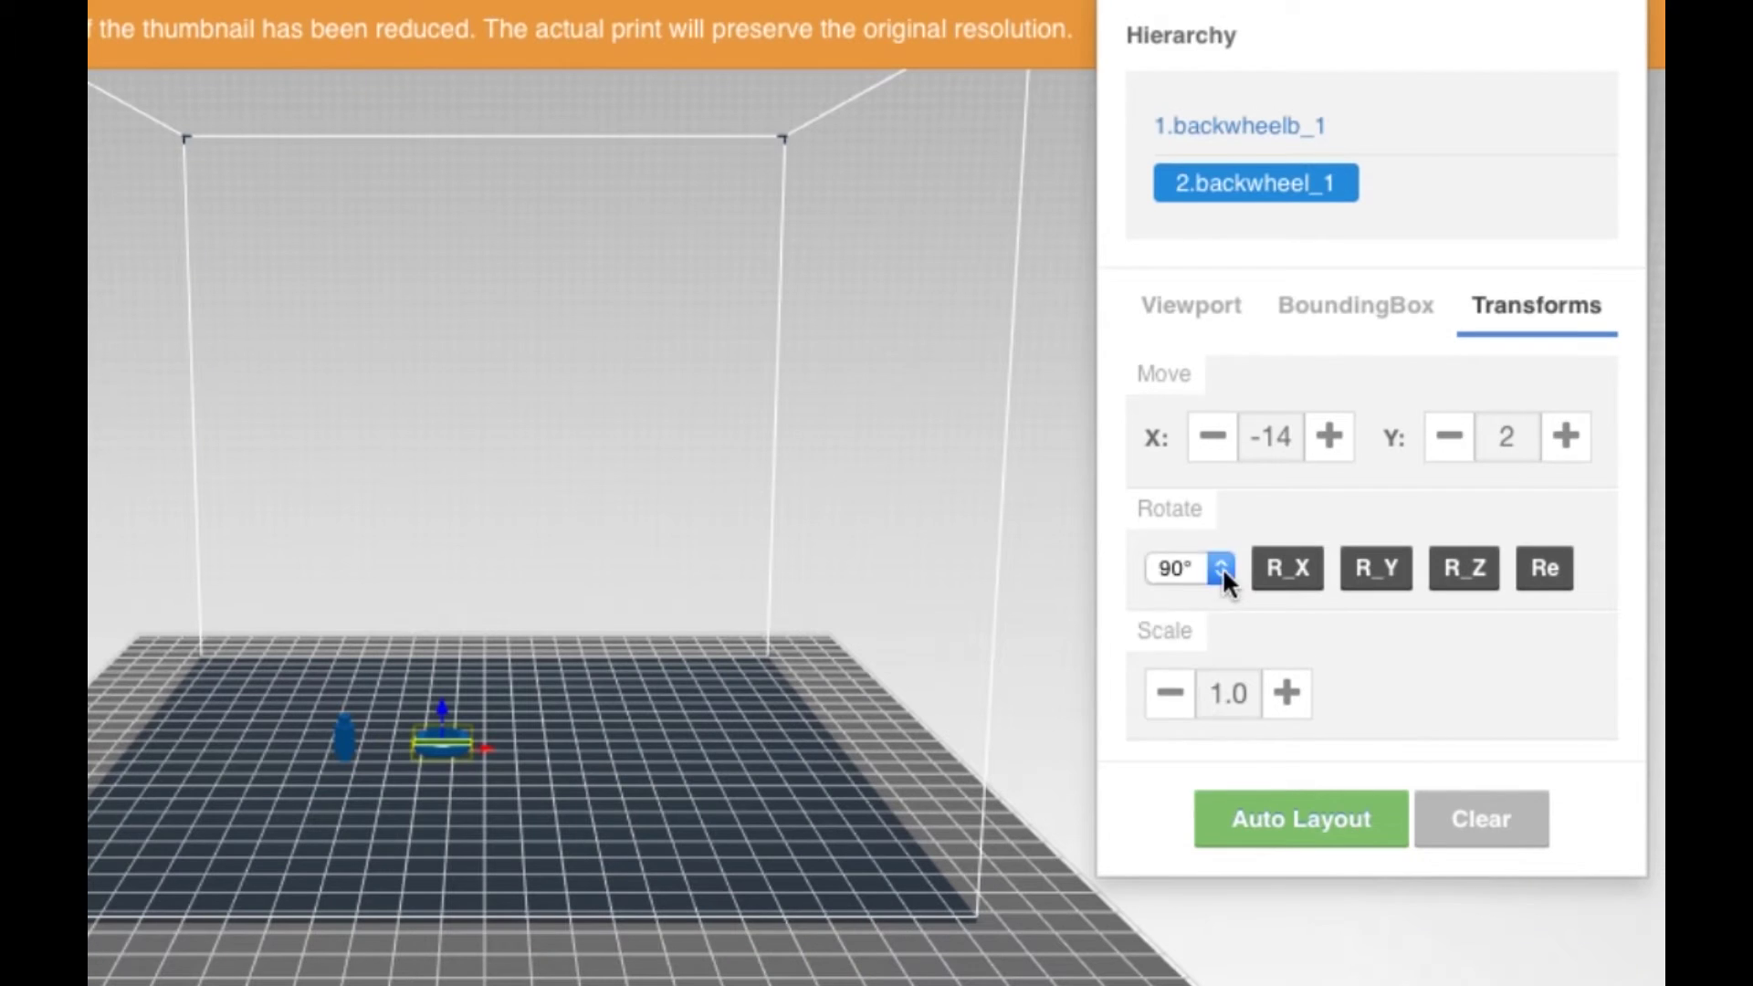
Try 45° and 90° rotations of the backwheel around X and Y, leaving it flat.
left_click(1194, 646)
left_click(1146, 677)
left_click(1271, 648)
left_click(1294, 577)
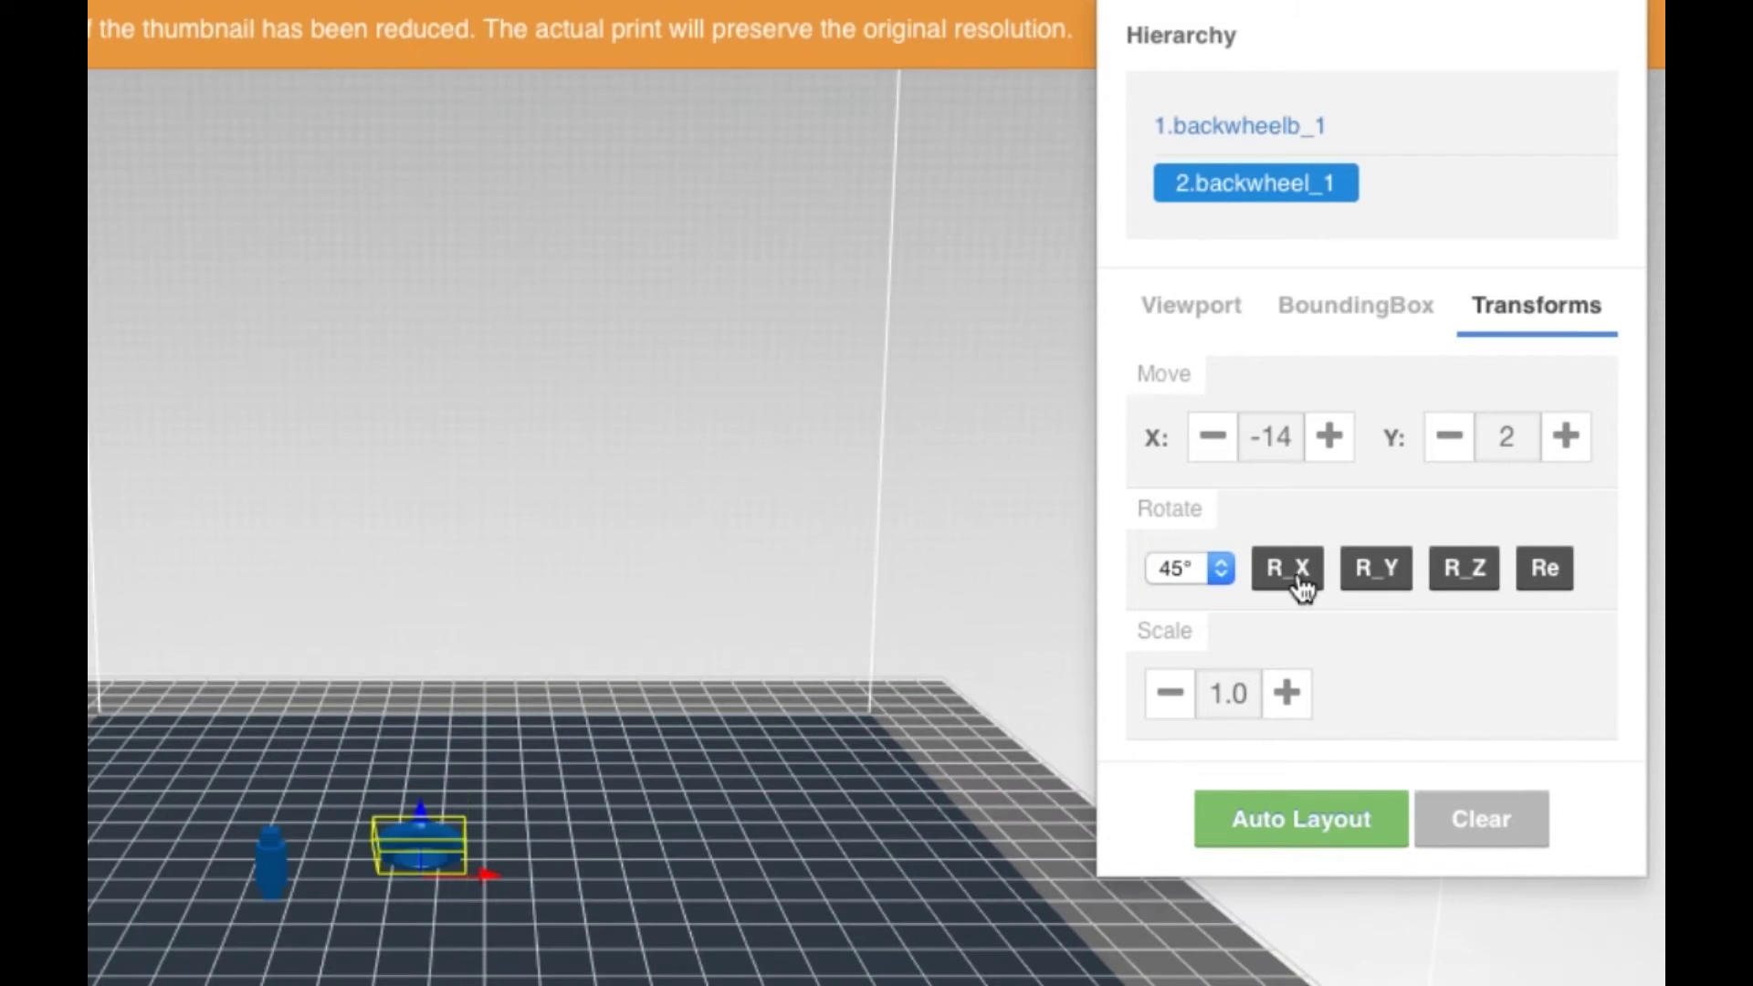
left_click(1199, 563)
left_click(1179, 542)
left_click(1377, 568)
left_click(1377, 568)
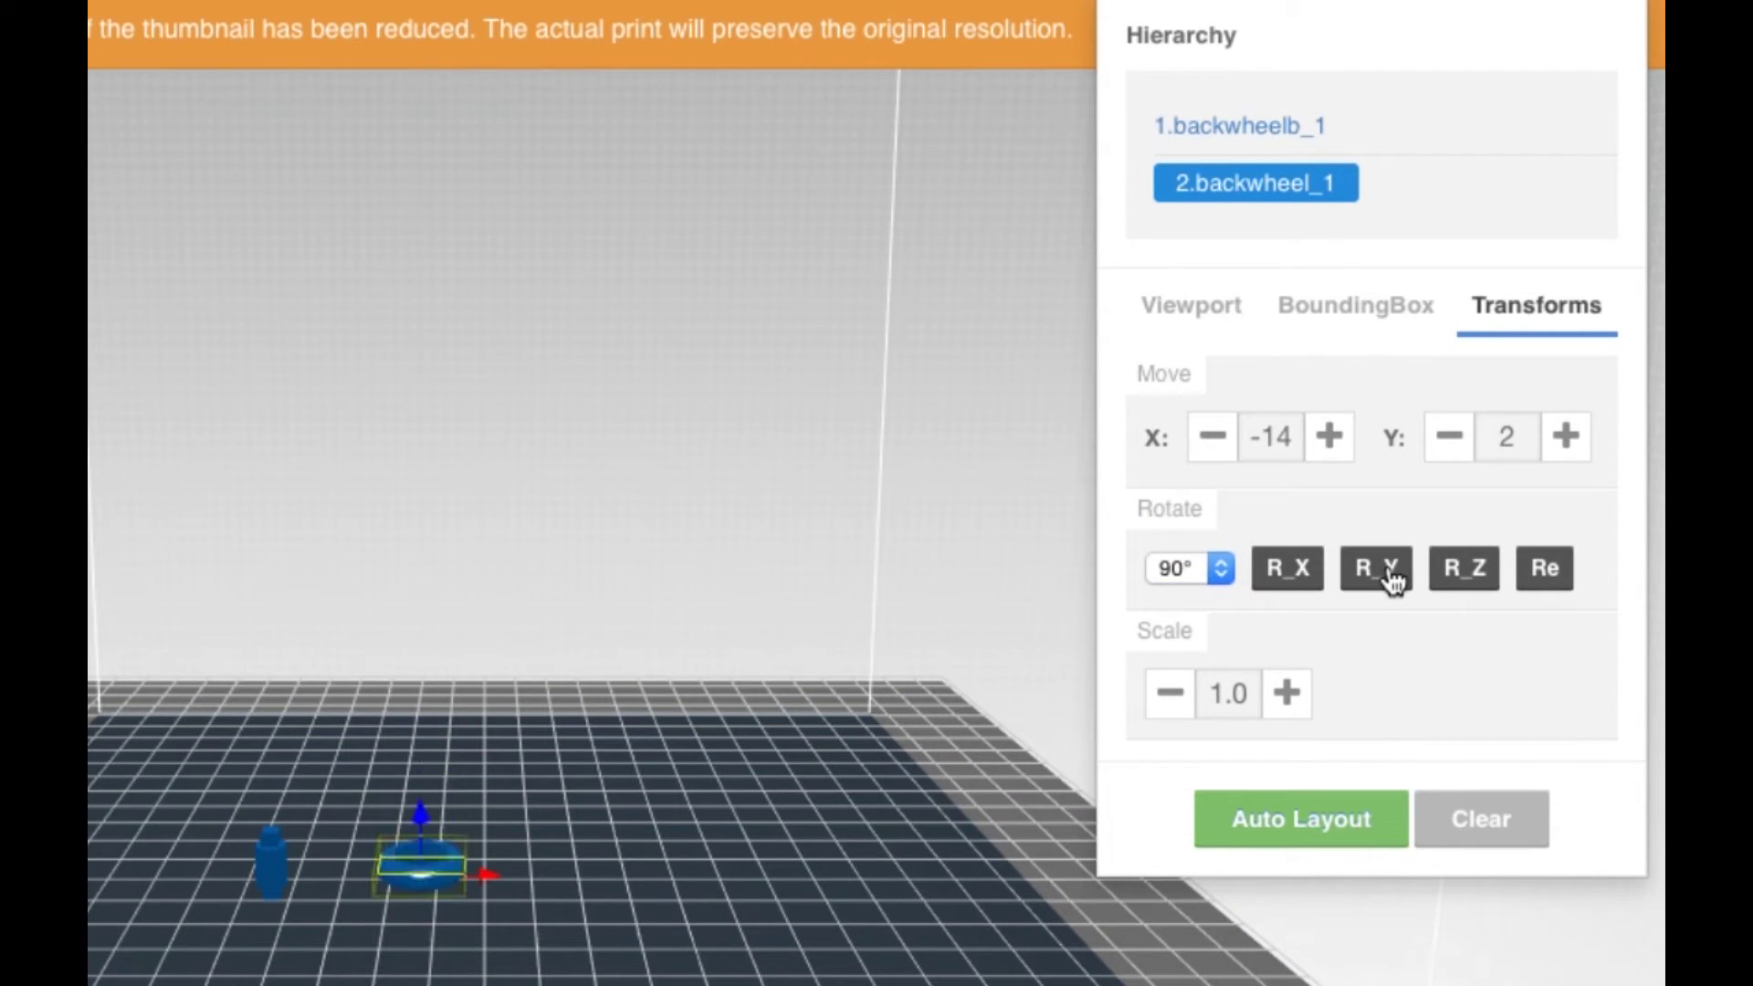
Scale the backwheel up to 1.2 and back to 1.0, then auto-arrange the parts.
left_click(1288, 694)
left_click(1287, 694)
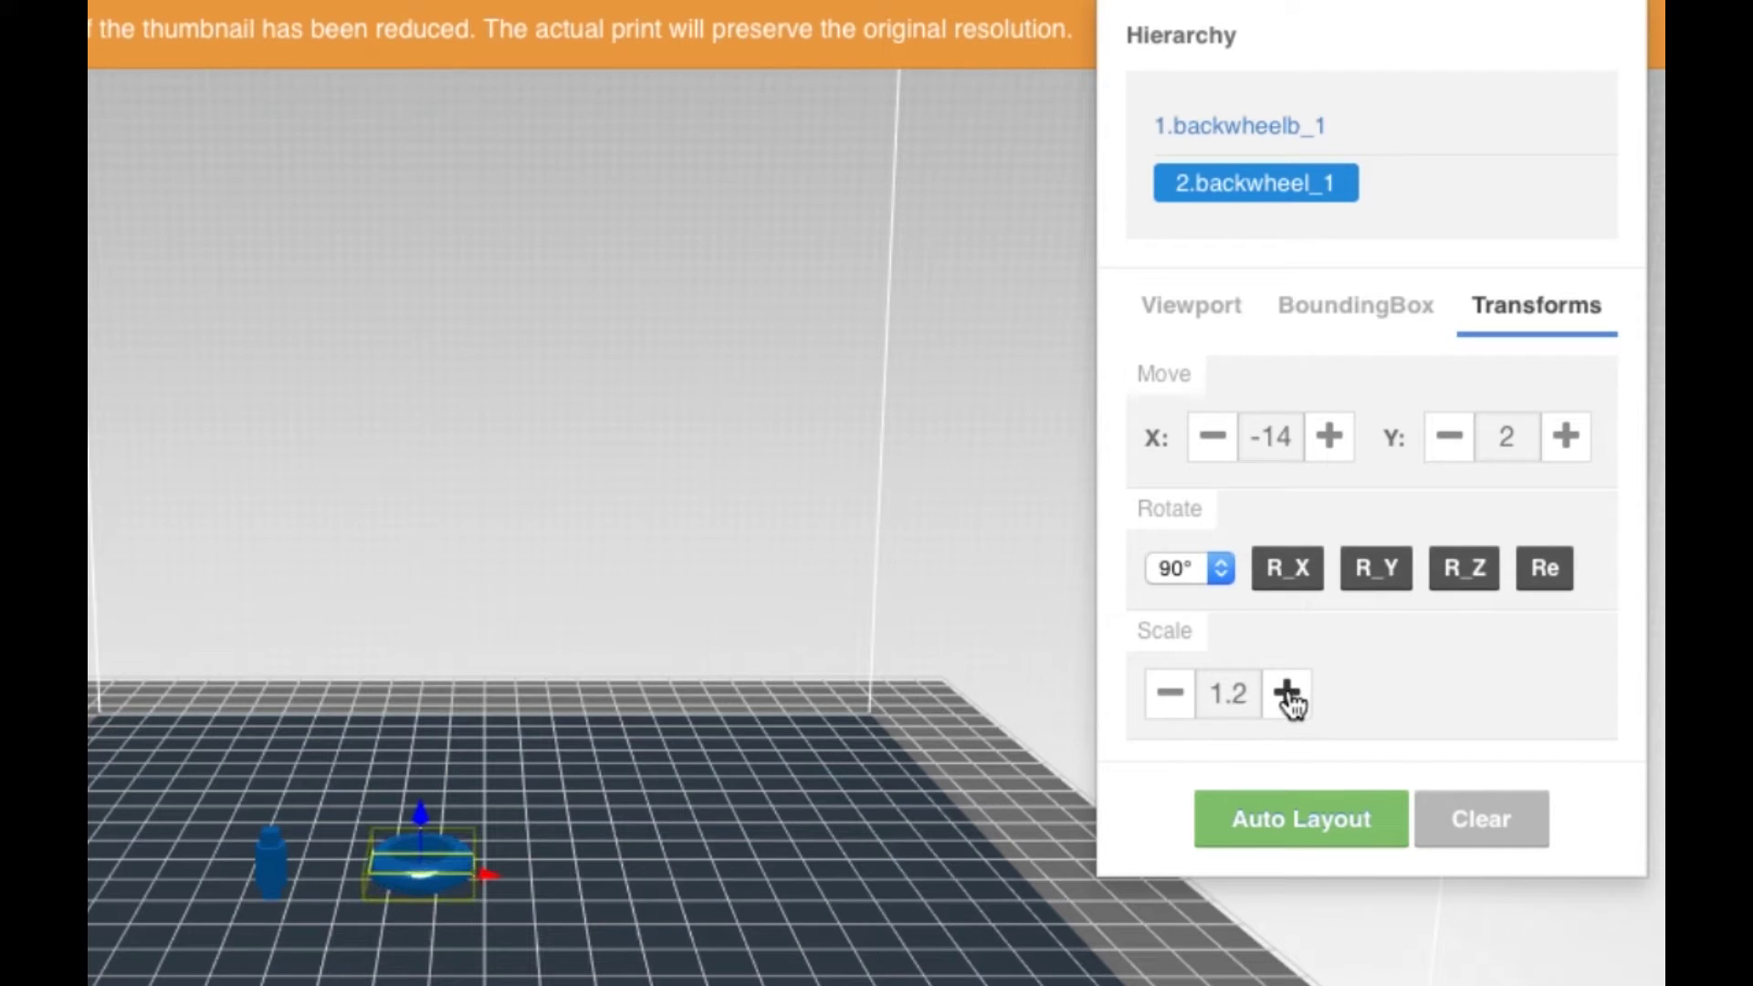
left_click(1172, 698)
left_click(1173, 698)
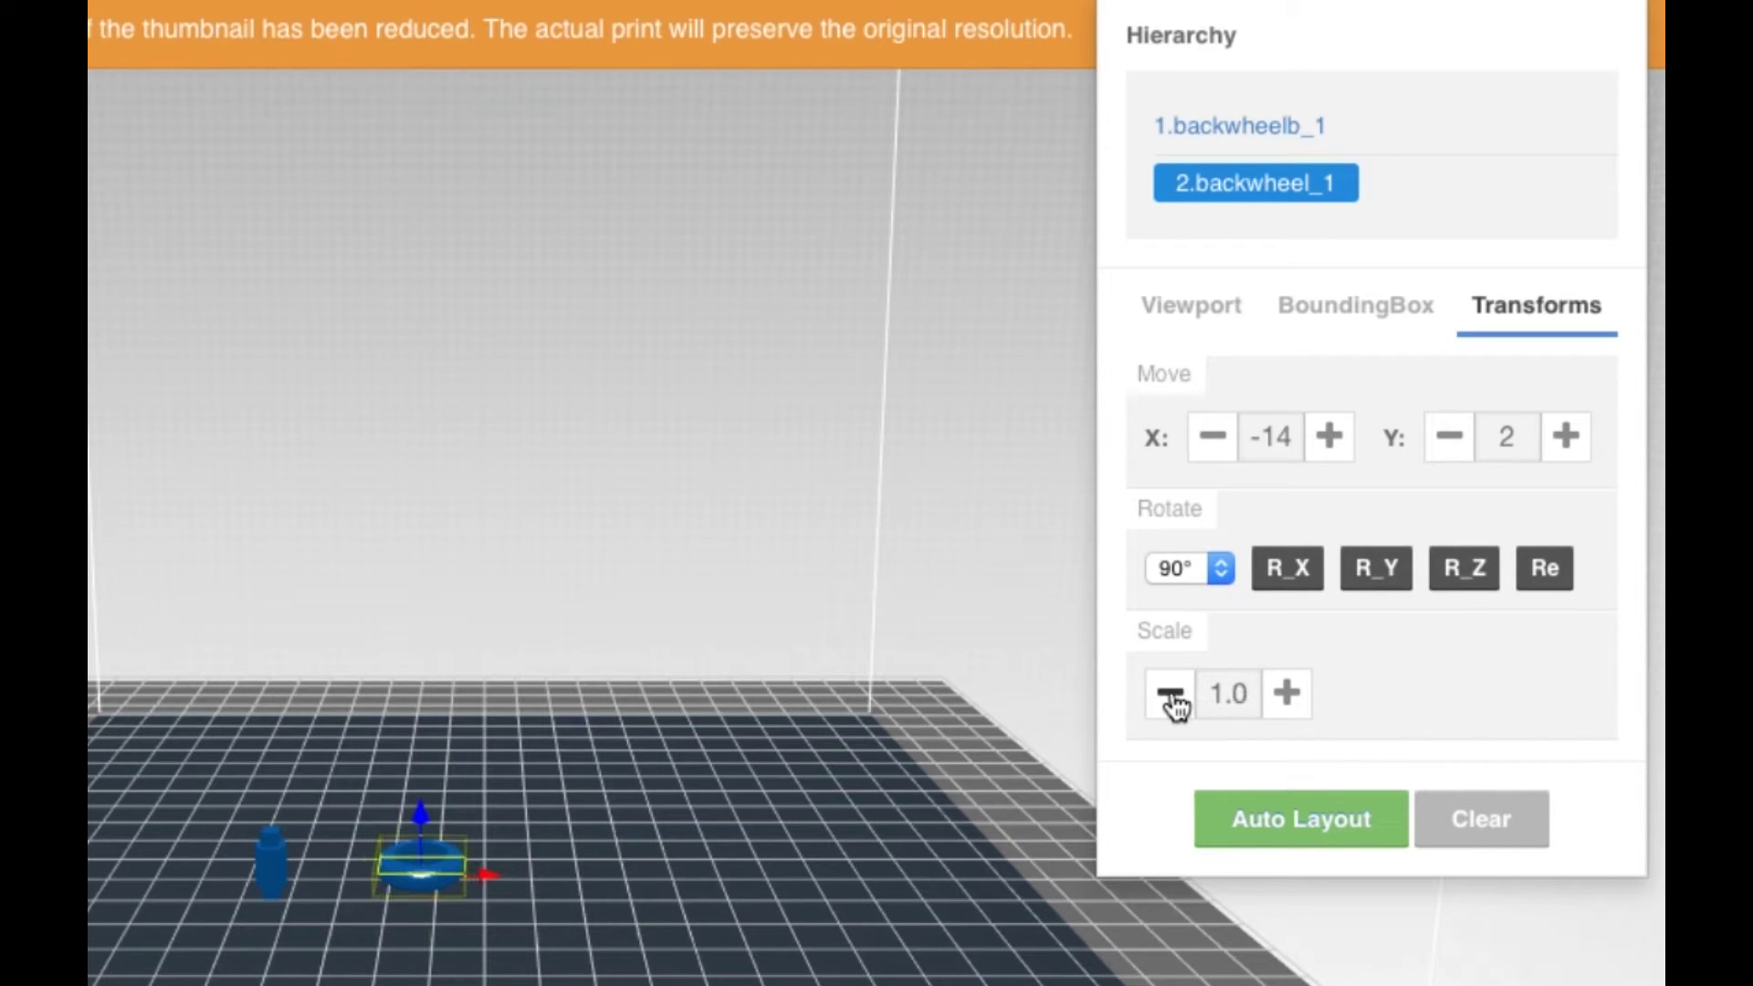
left_click(1276, 820)
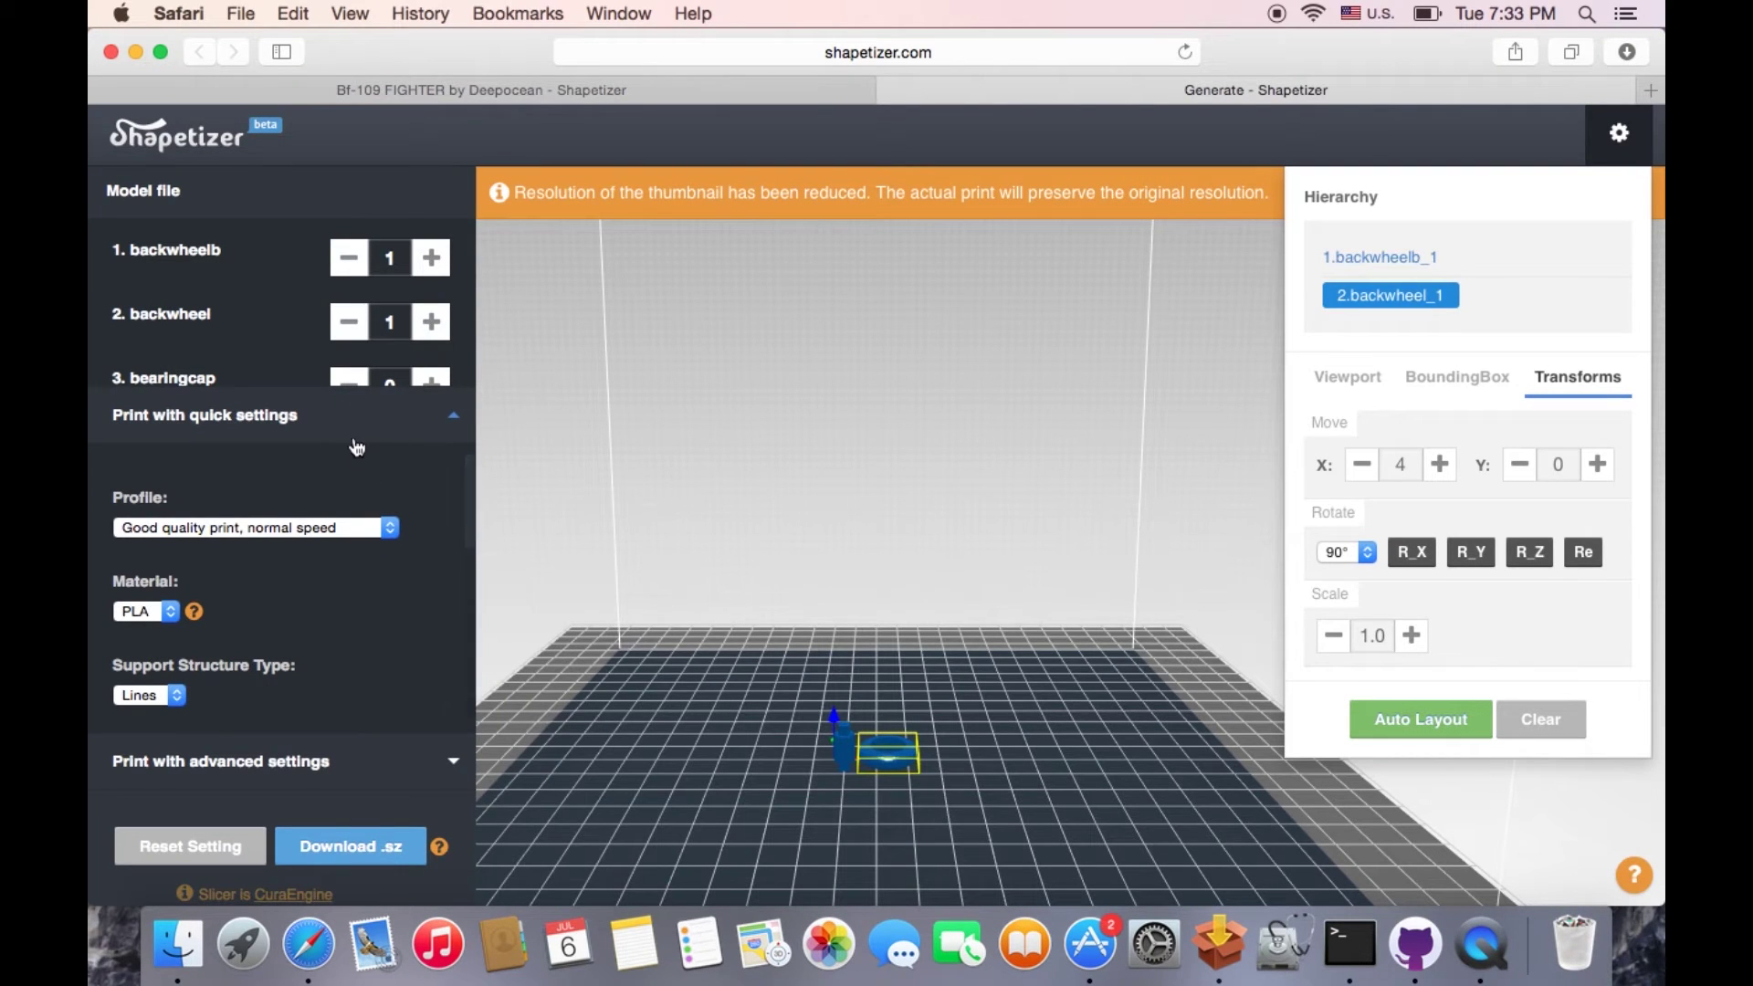
In quick settings, keep the Good quality print, normal speed profile and choose ABS material.
left_click(305, 764)
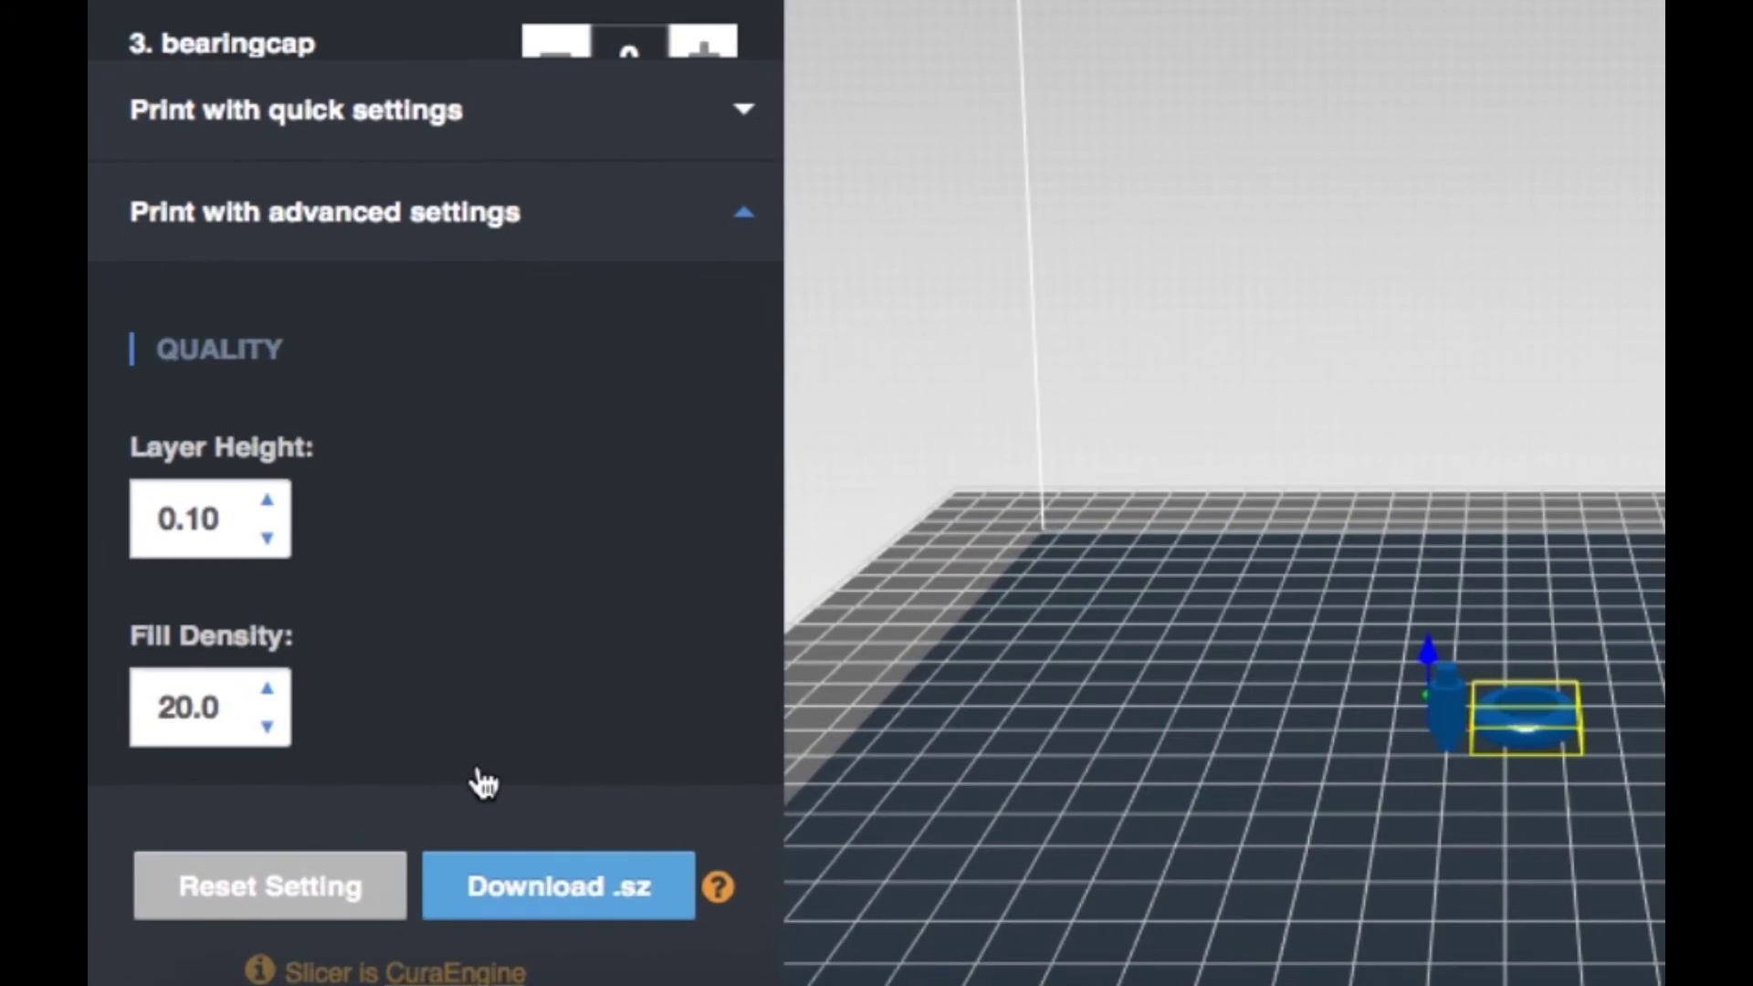
left_click(567, 142)
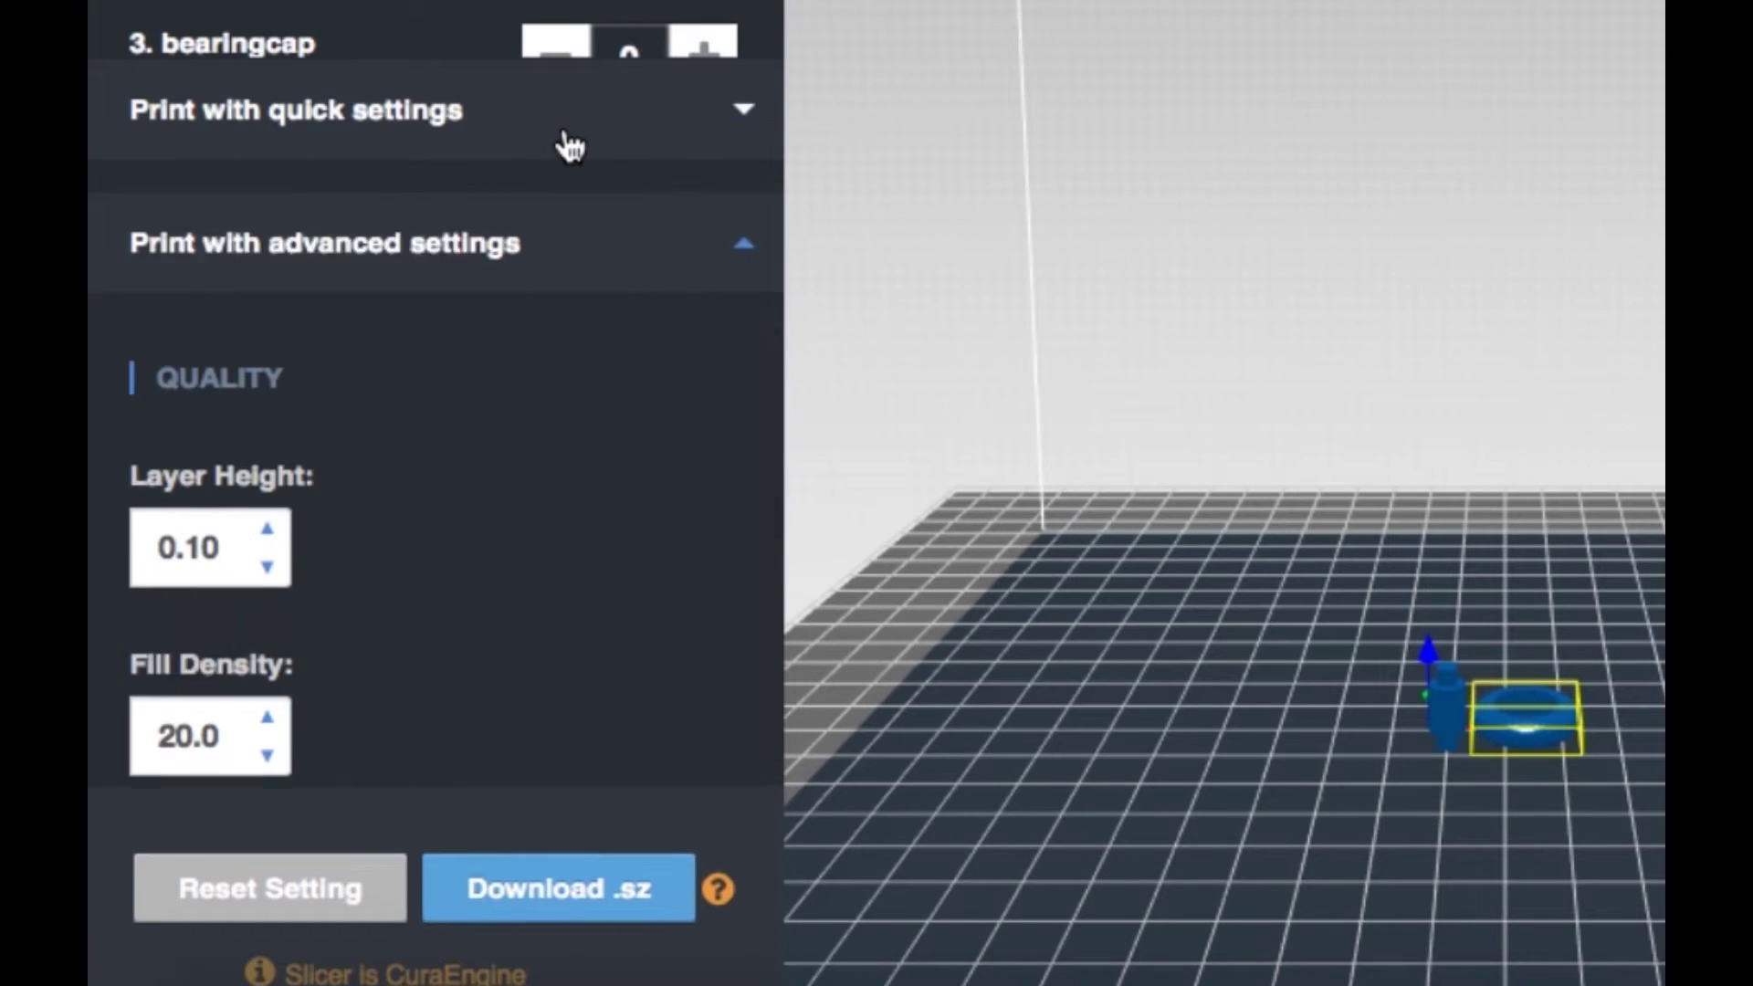
left_click_drag(771, 234, 748, 193)
left_click(630, 313)
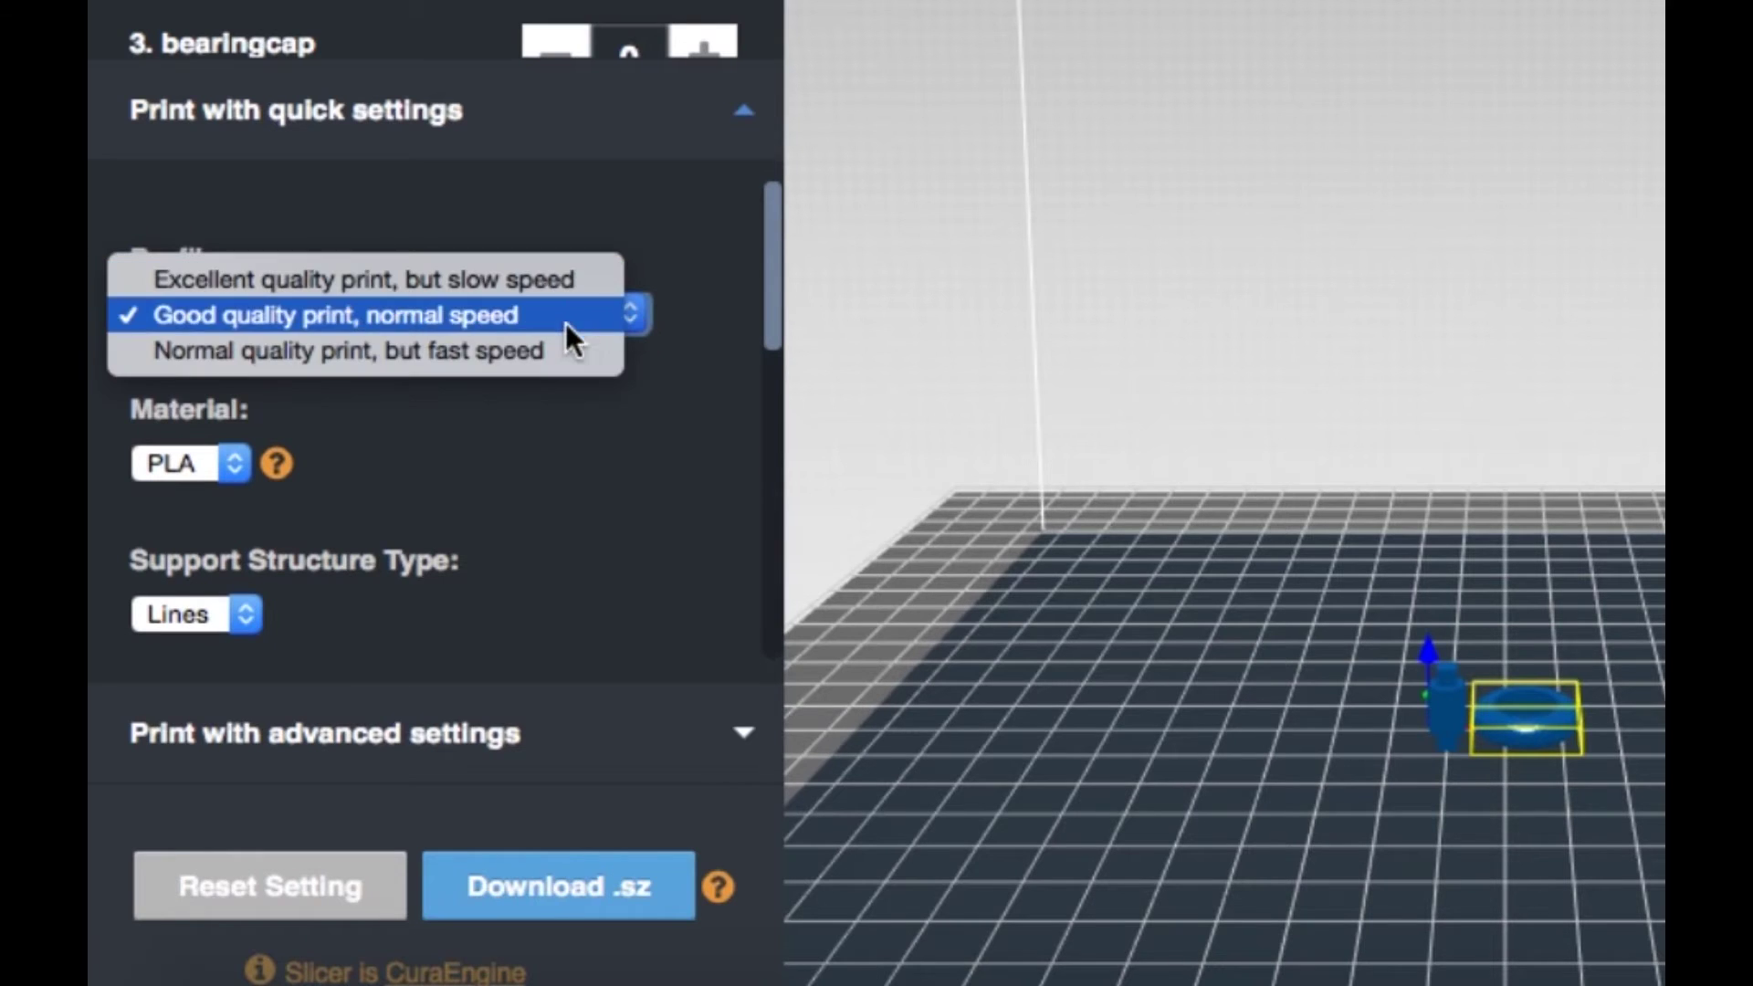
left_click(467, 496)
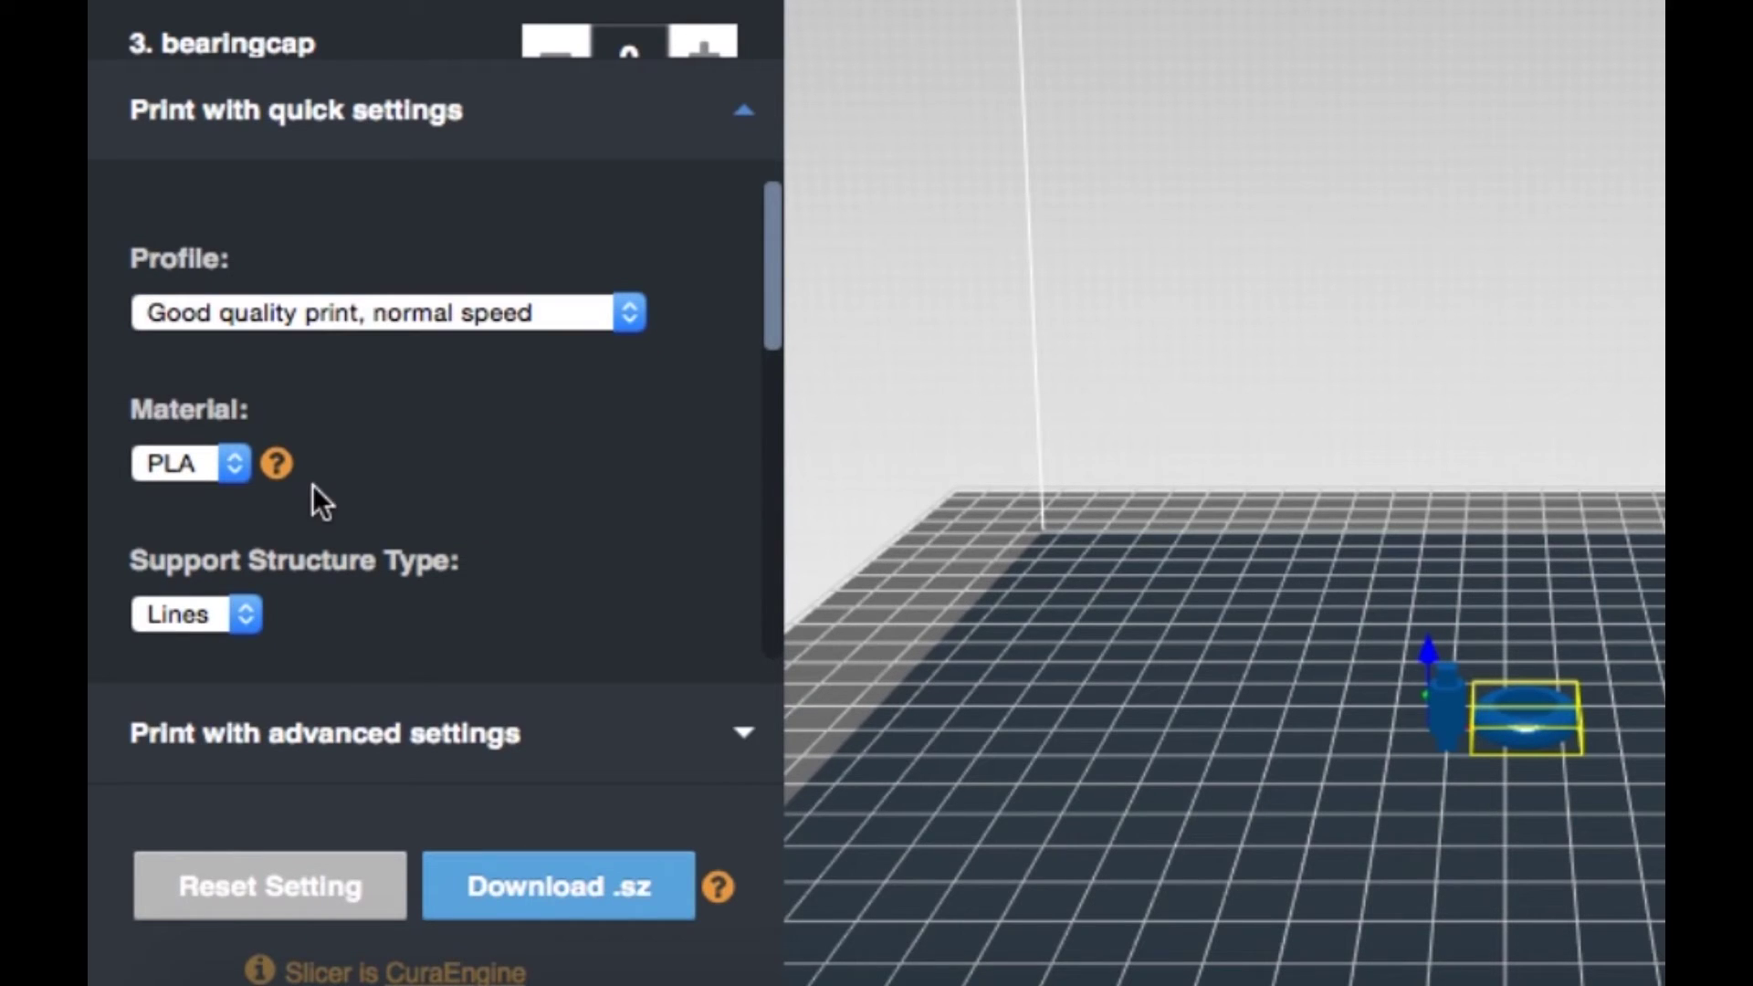
left_click(239, 469)
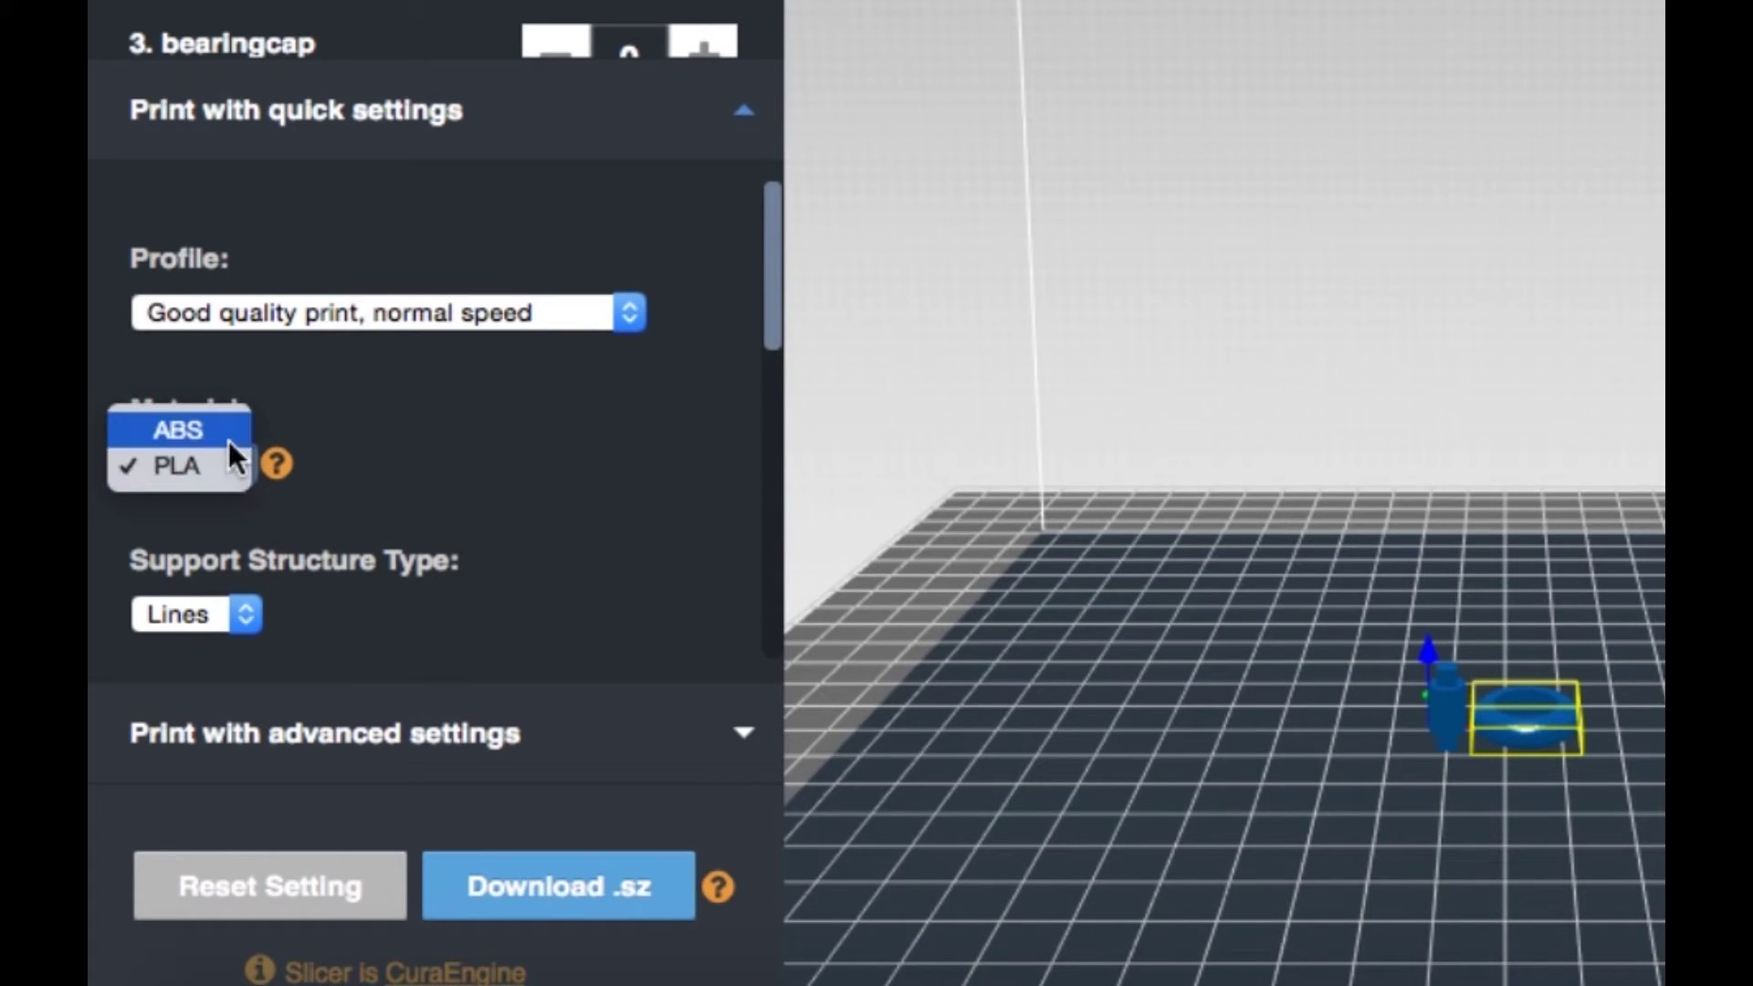
left_click(228, 440)
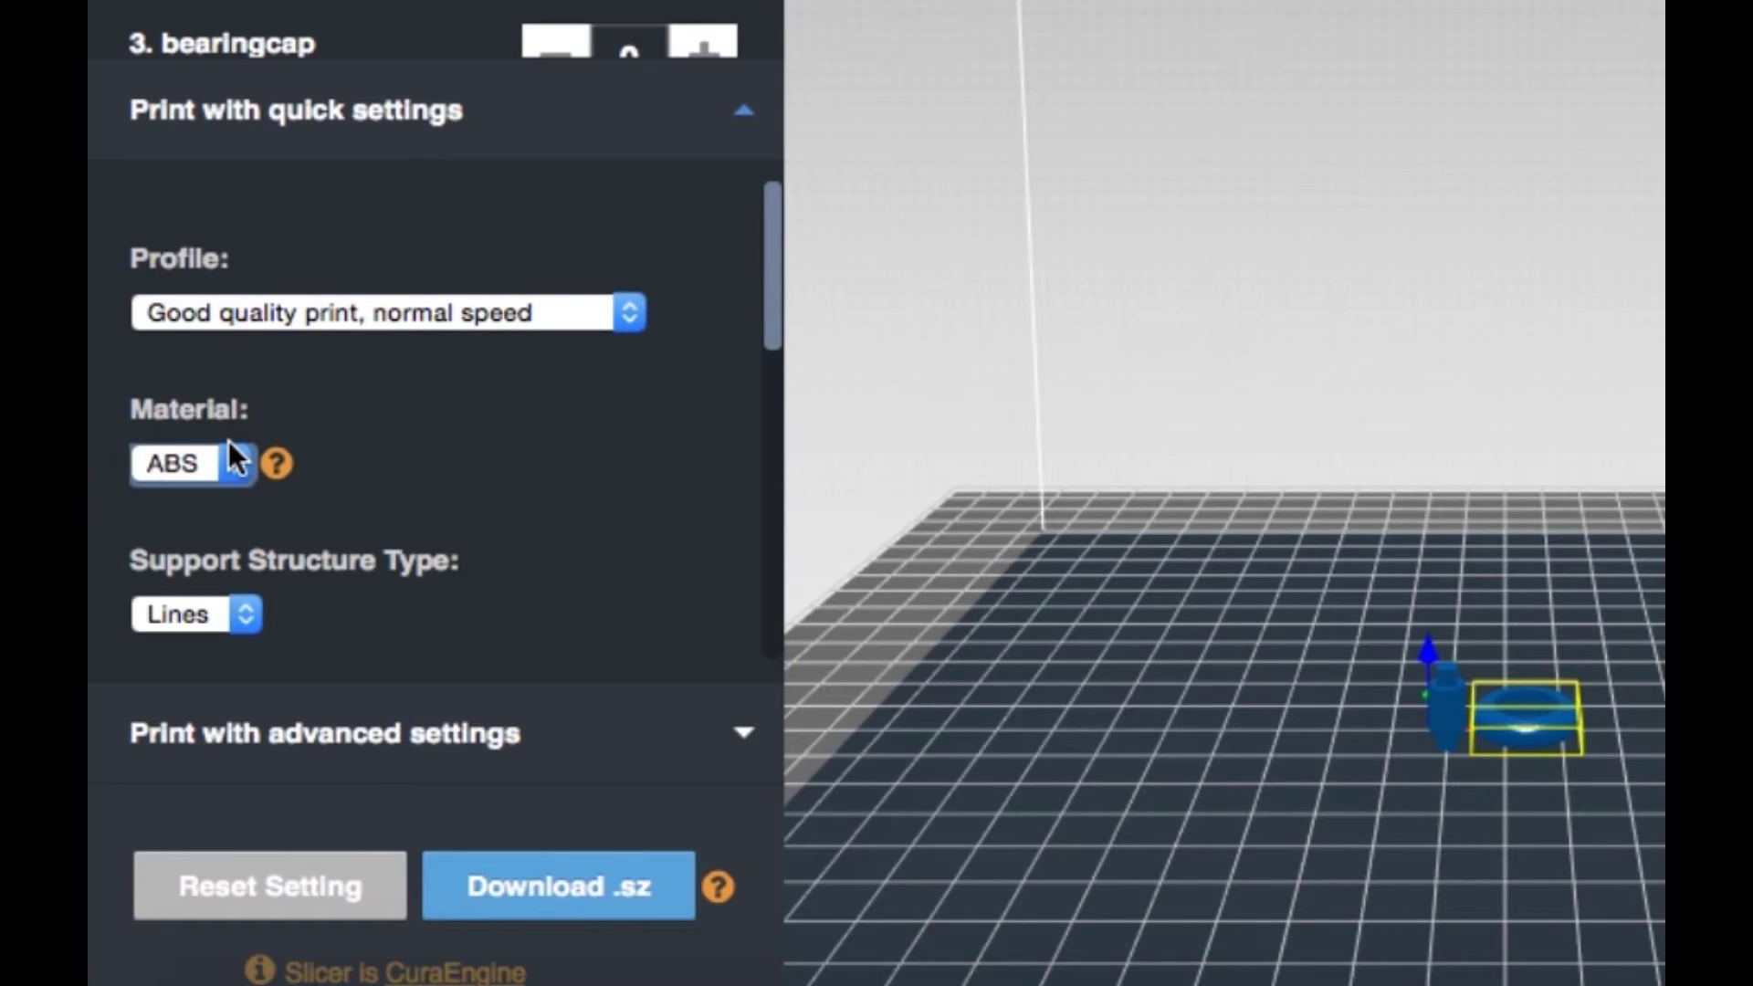
Reset the print settings to defaults and select ABS as the material again.
left_click(466, 724)
left_click_drag(781, 310, 727, 633)
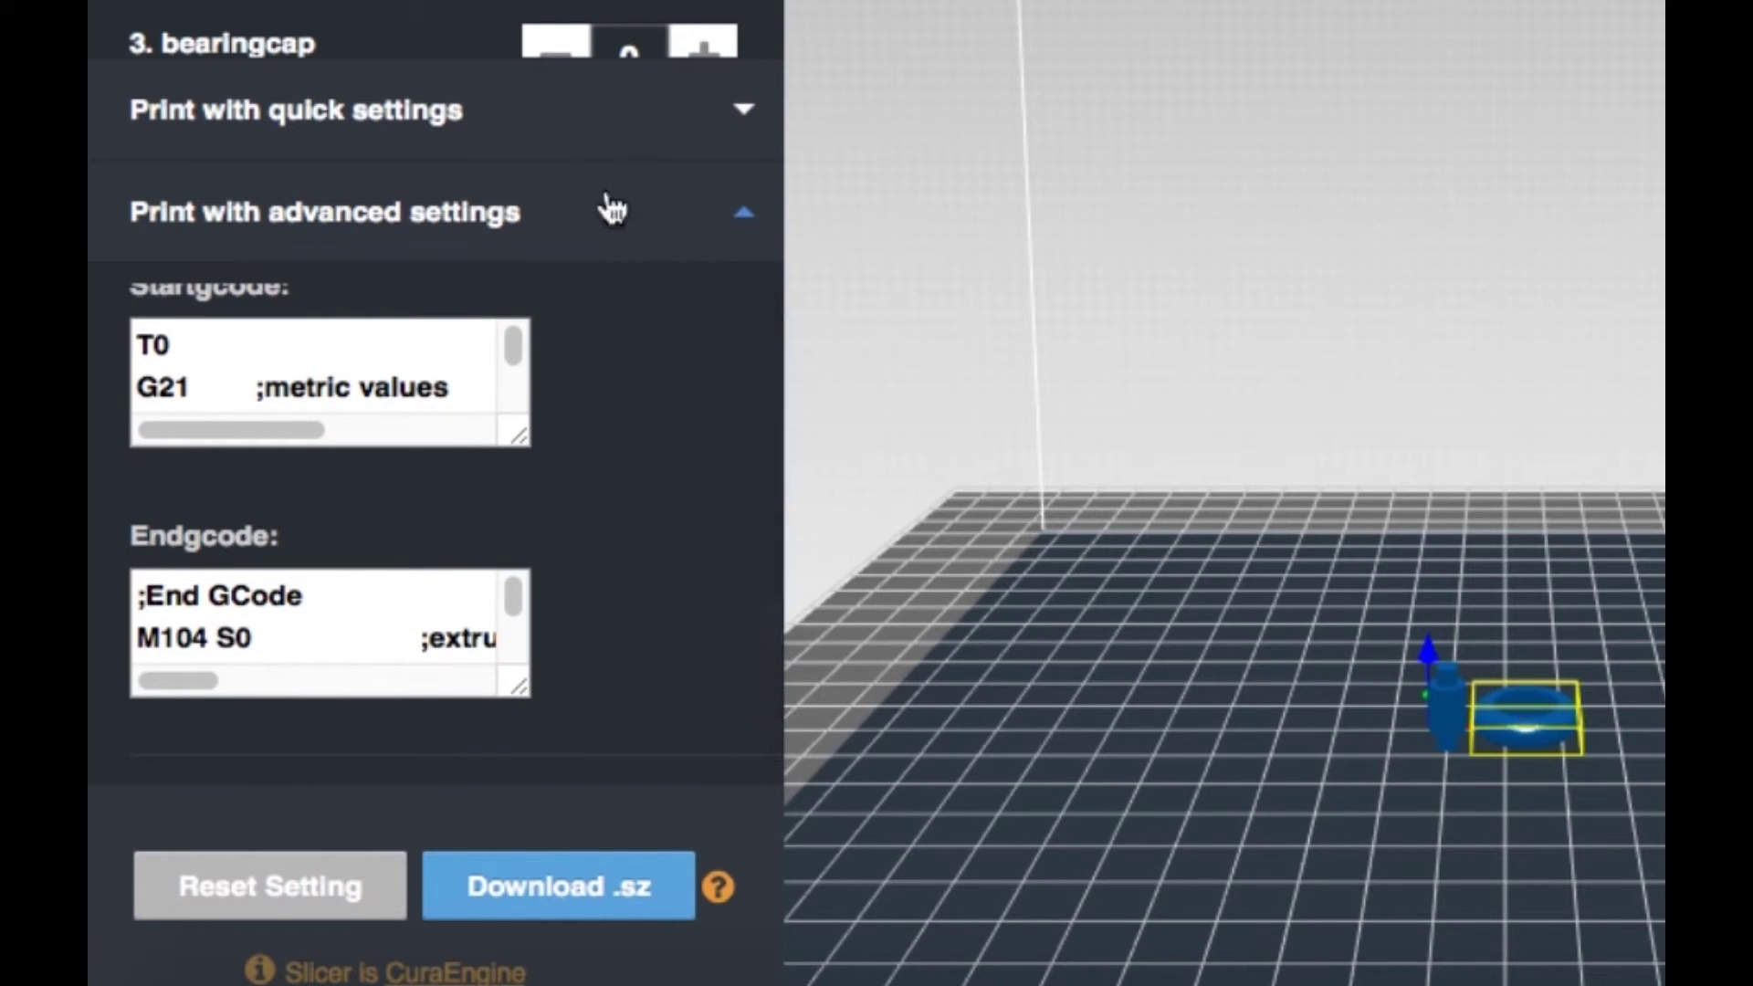
left_click(243, 892)
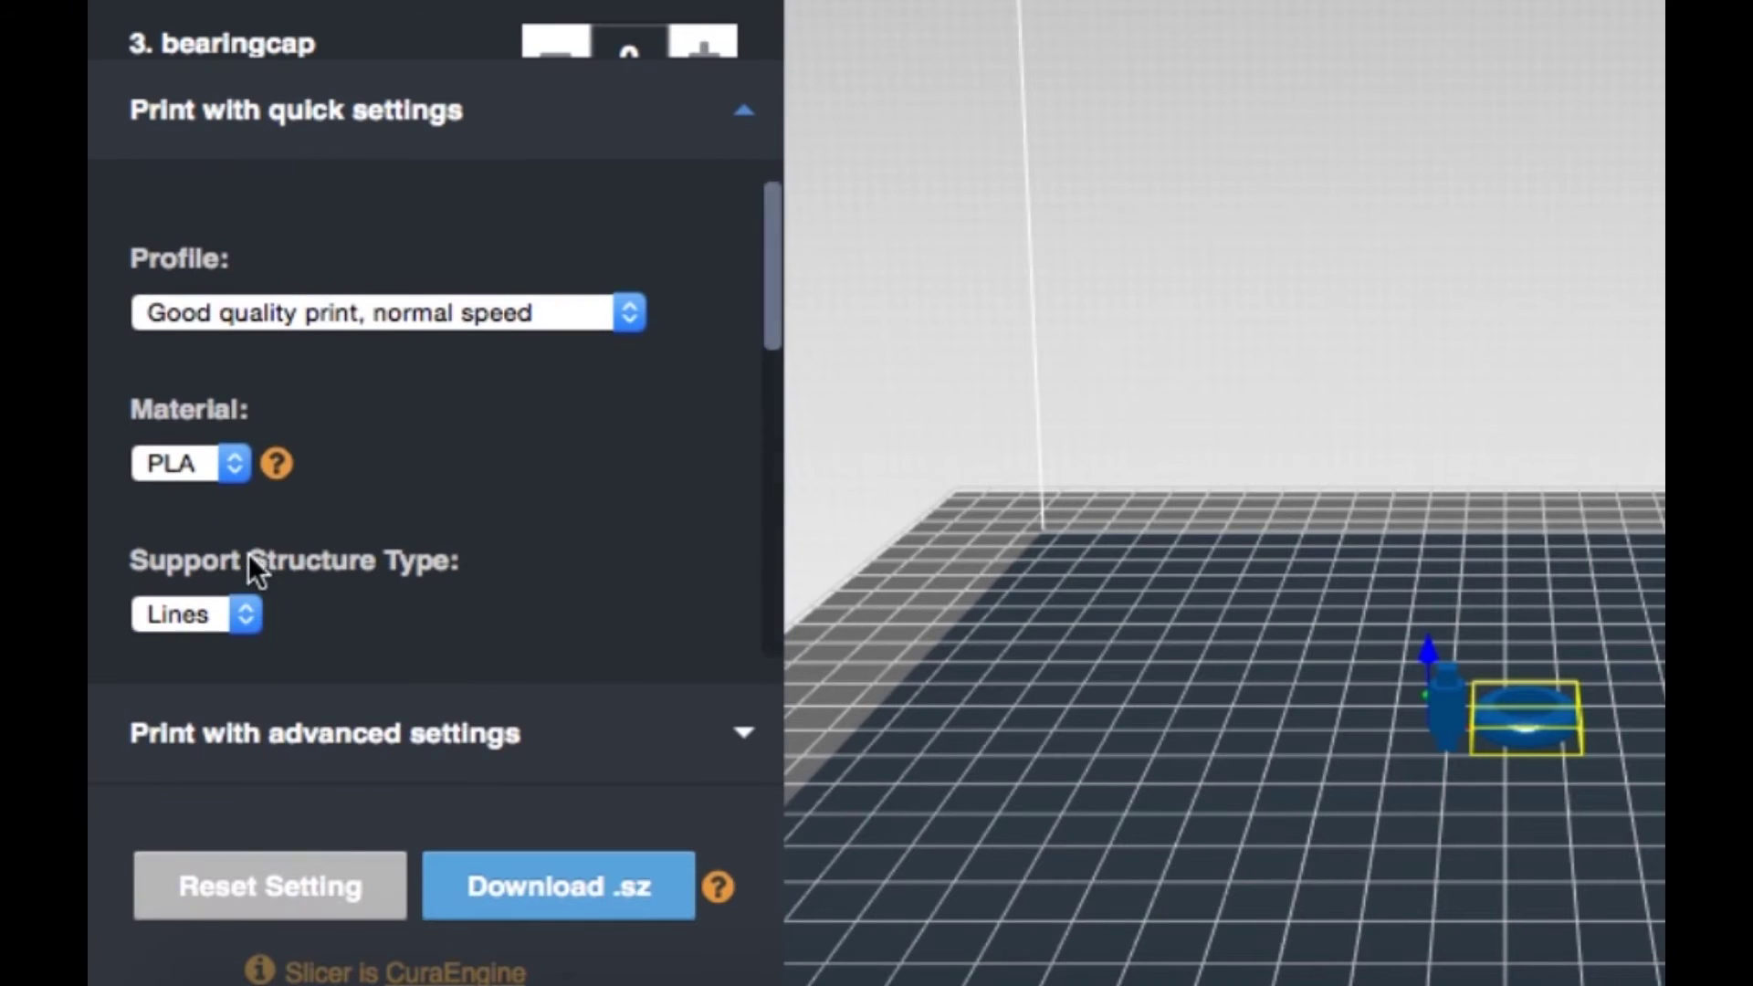
left_click(244, 463)
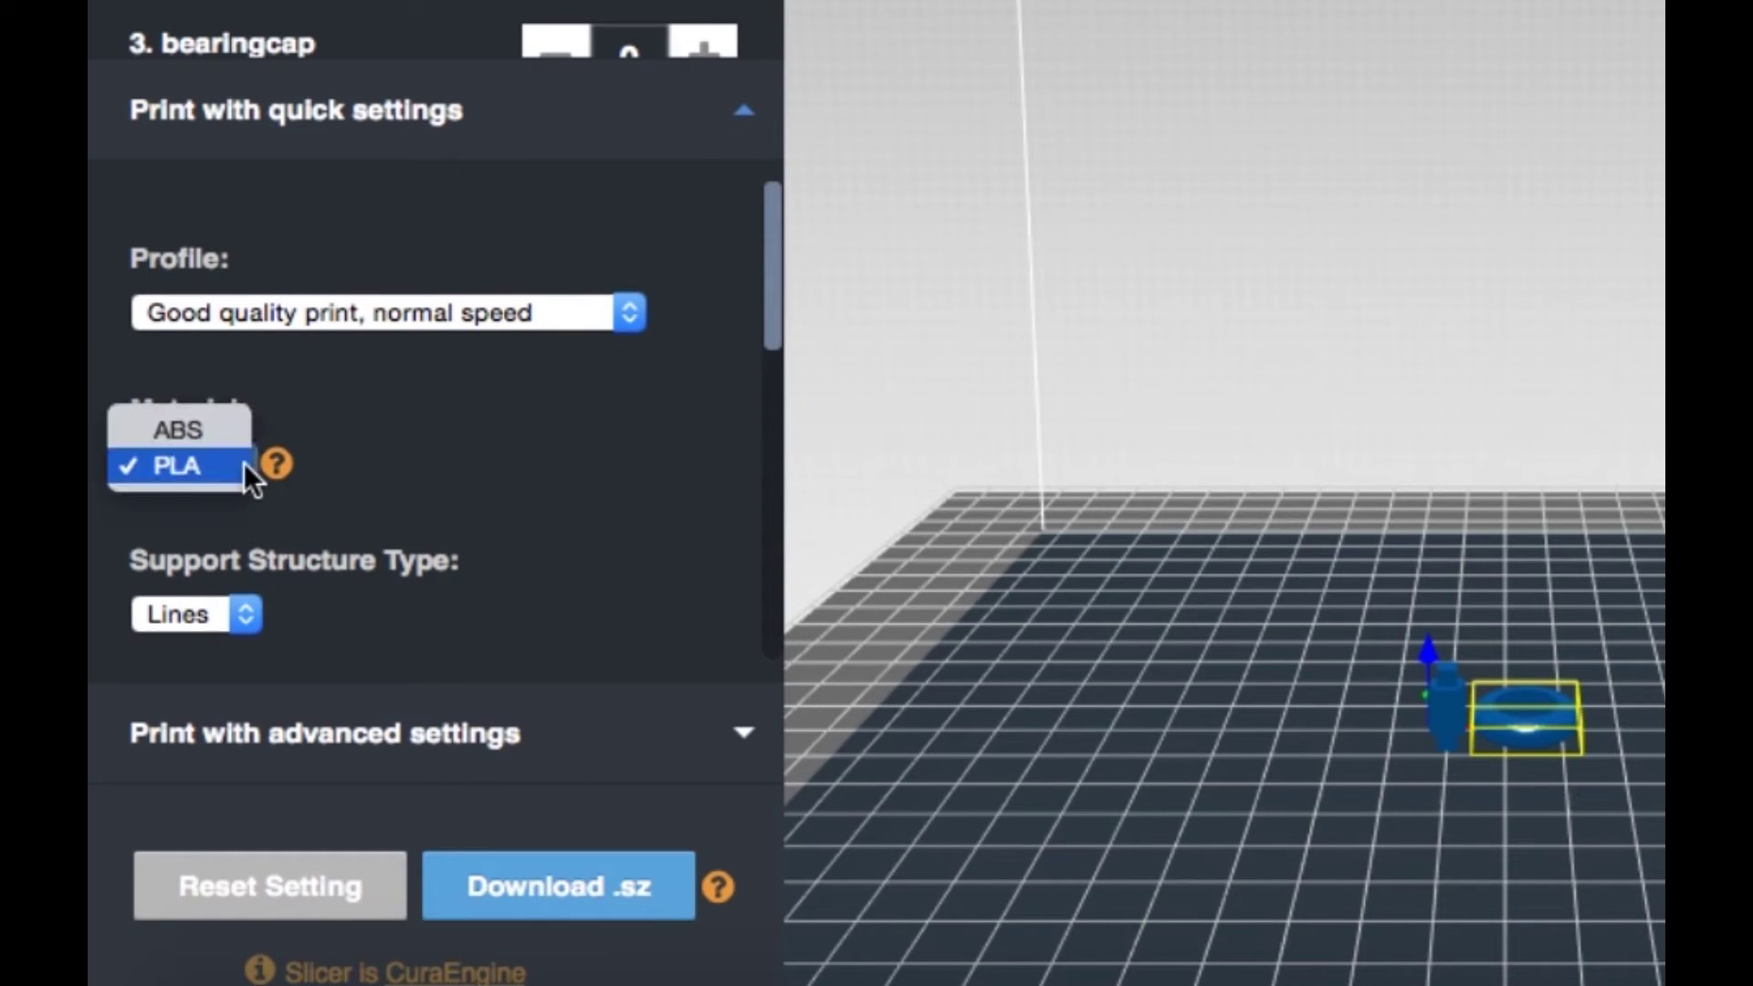
left_click(218, 440)
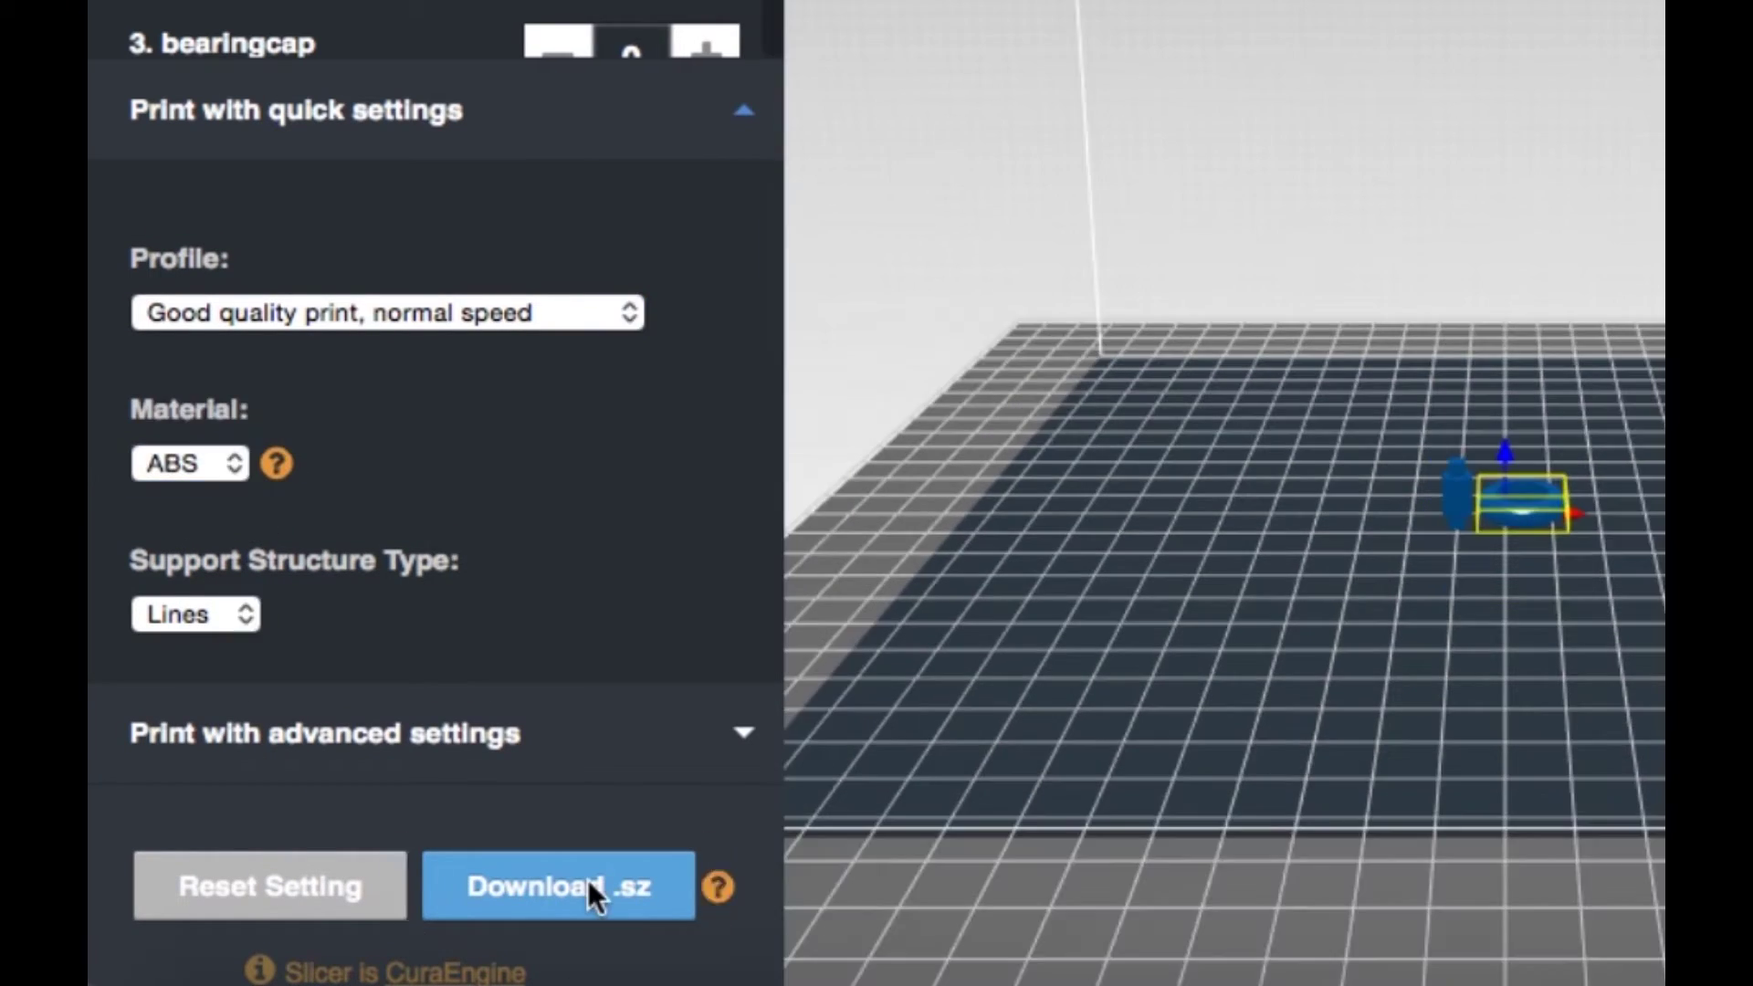
Download the SZ Assistant installer and slice the layout into the 20150708013327.sz file.
left_click(589, 885)
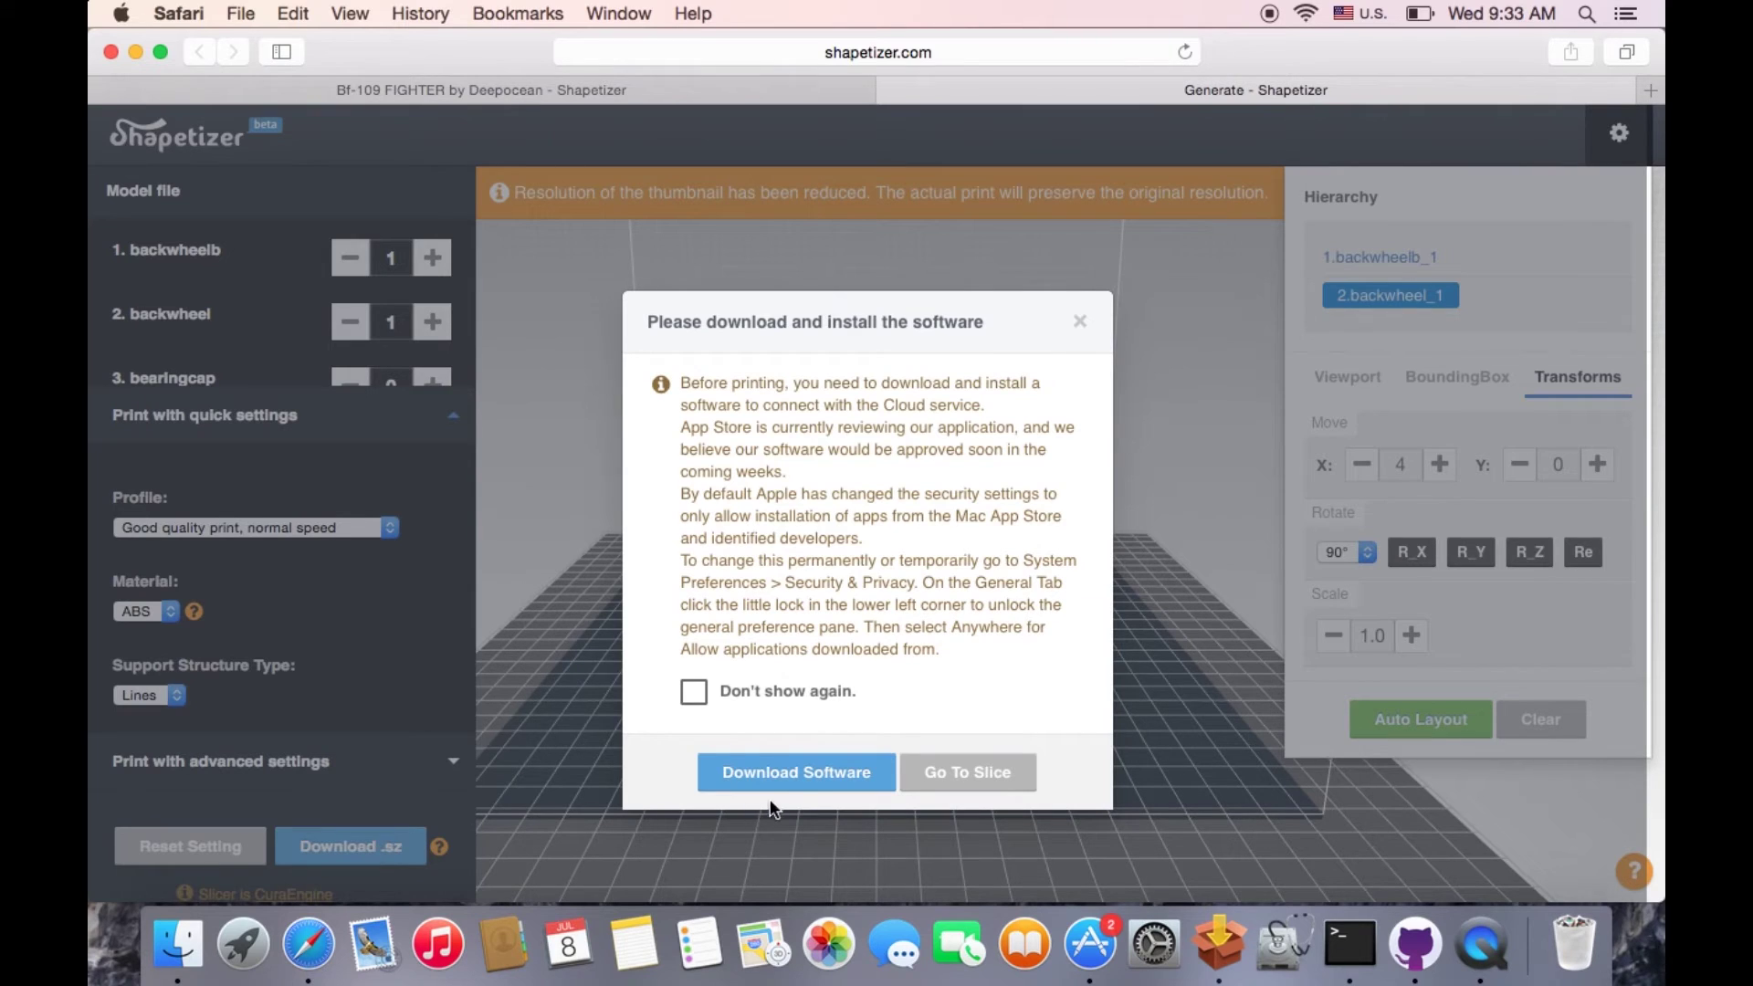
left_click(808, 776)
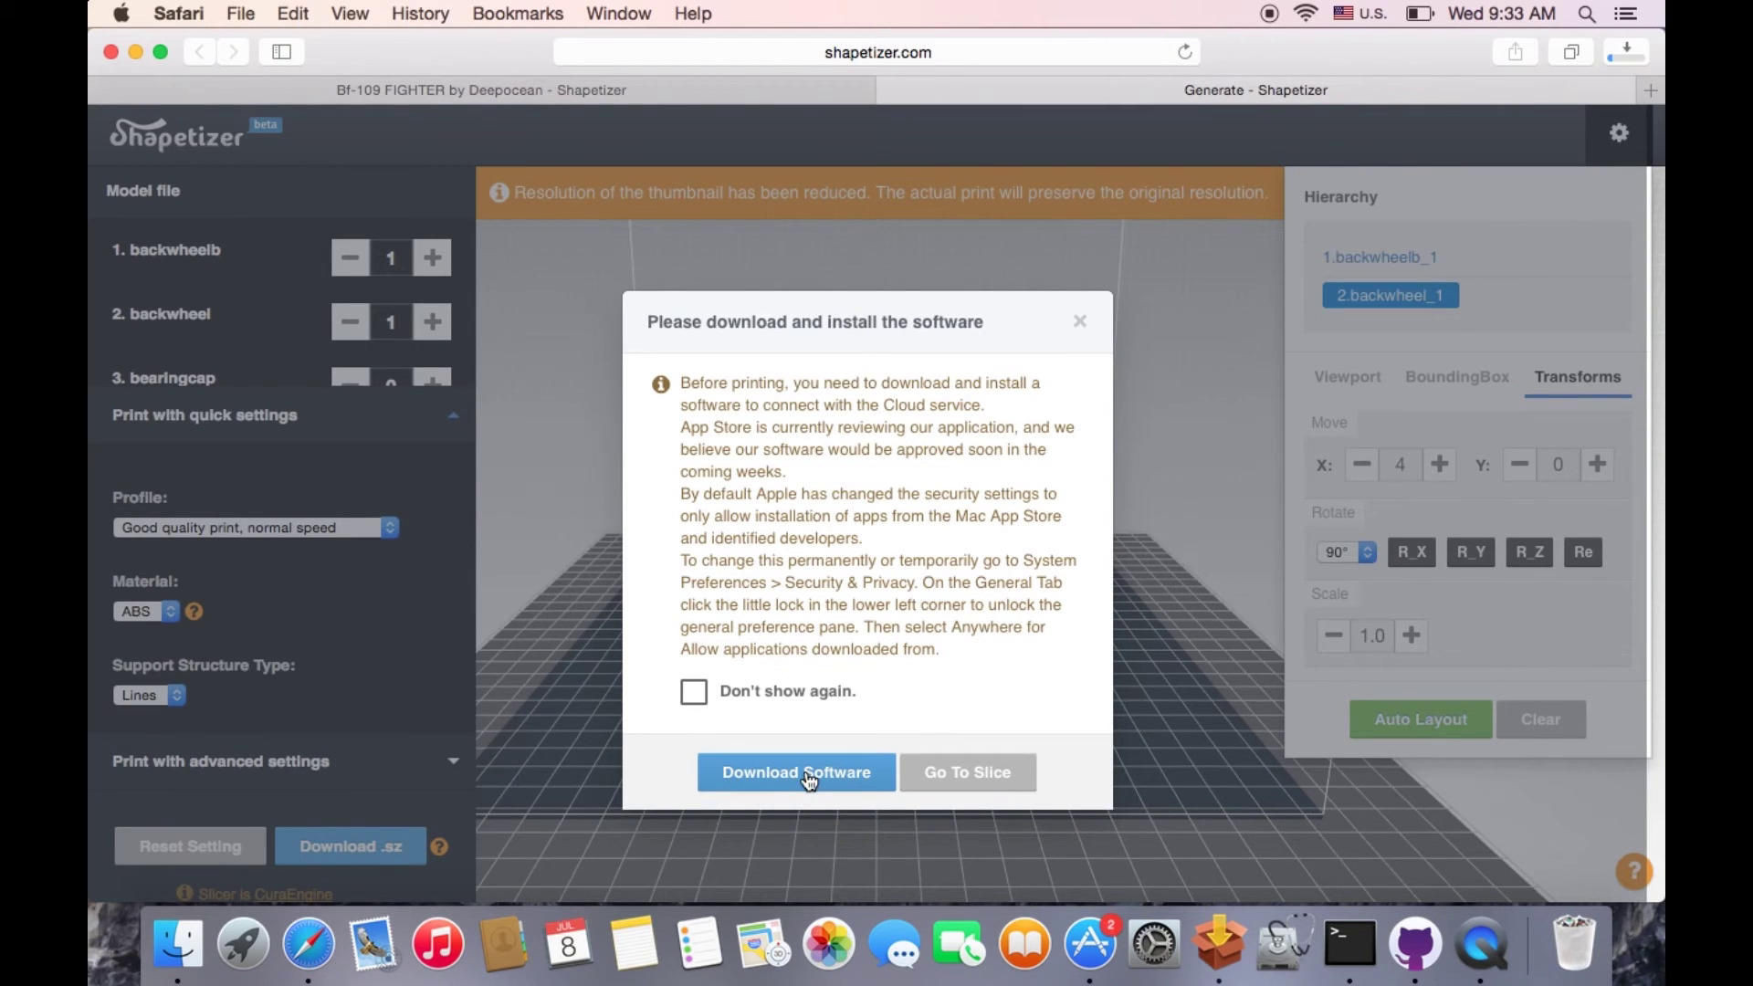
left_click(986, 782)
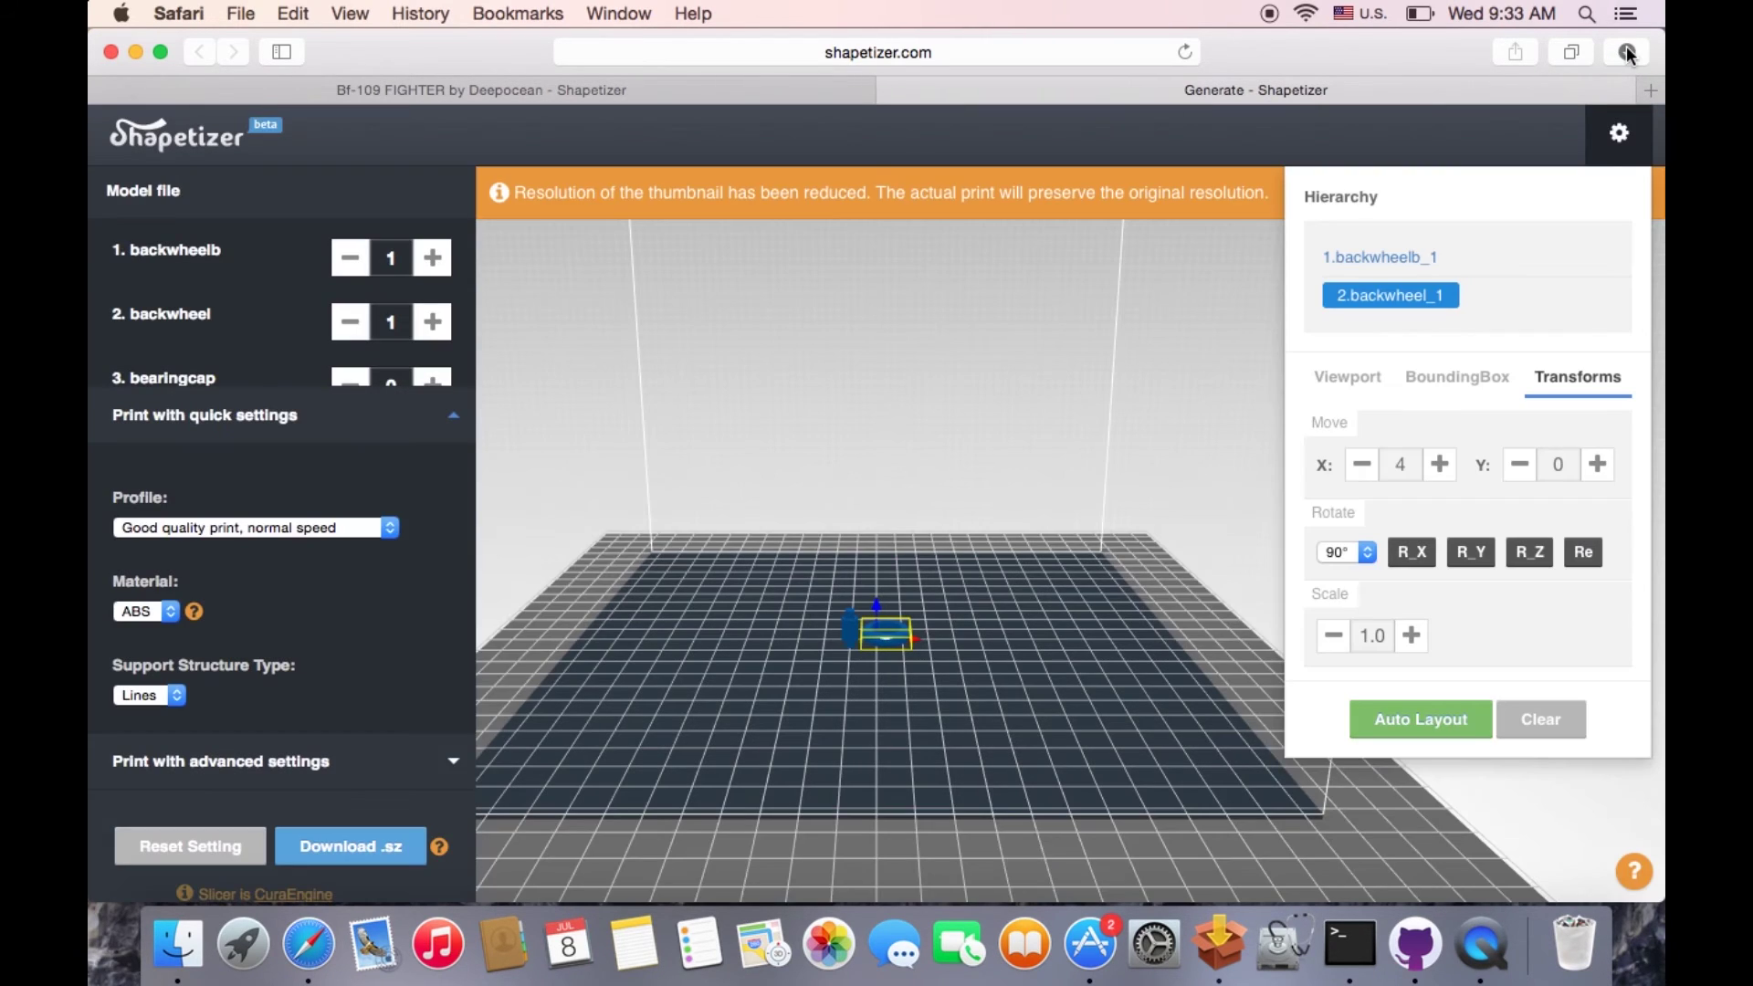
left_click(1626, 52)
Install SZ Assistant from SZ Assistant_install_1.0.0.1-7.dmg and open the downloaded .sz print file.
left_click(1492, 220)
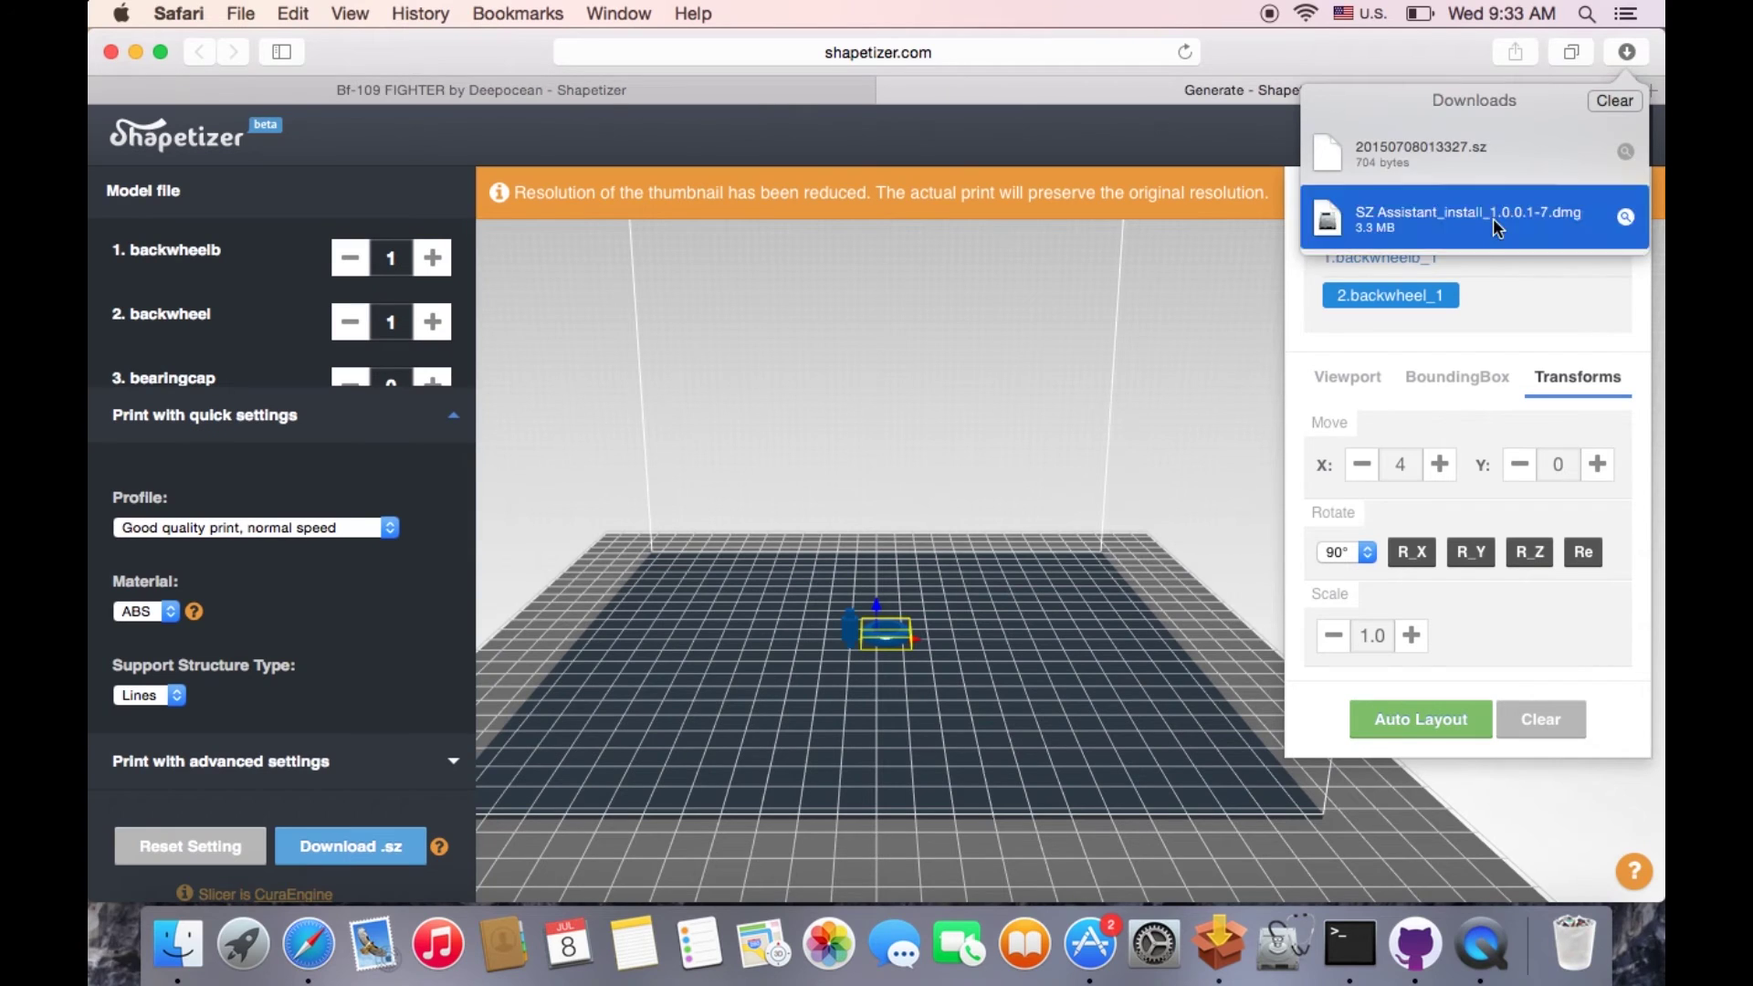
double_click(1493, 218)
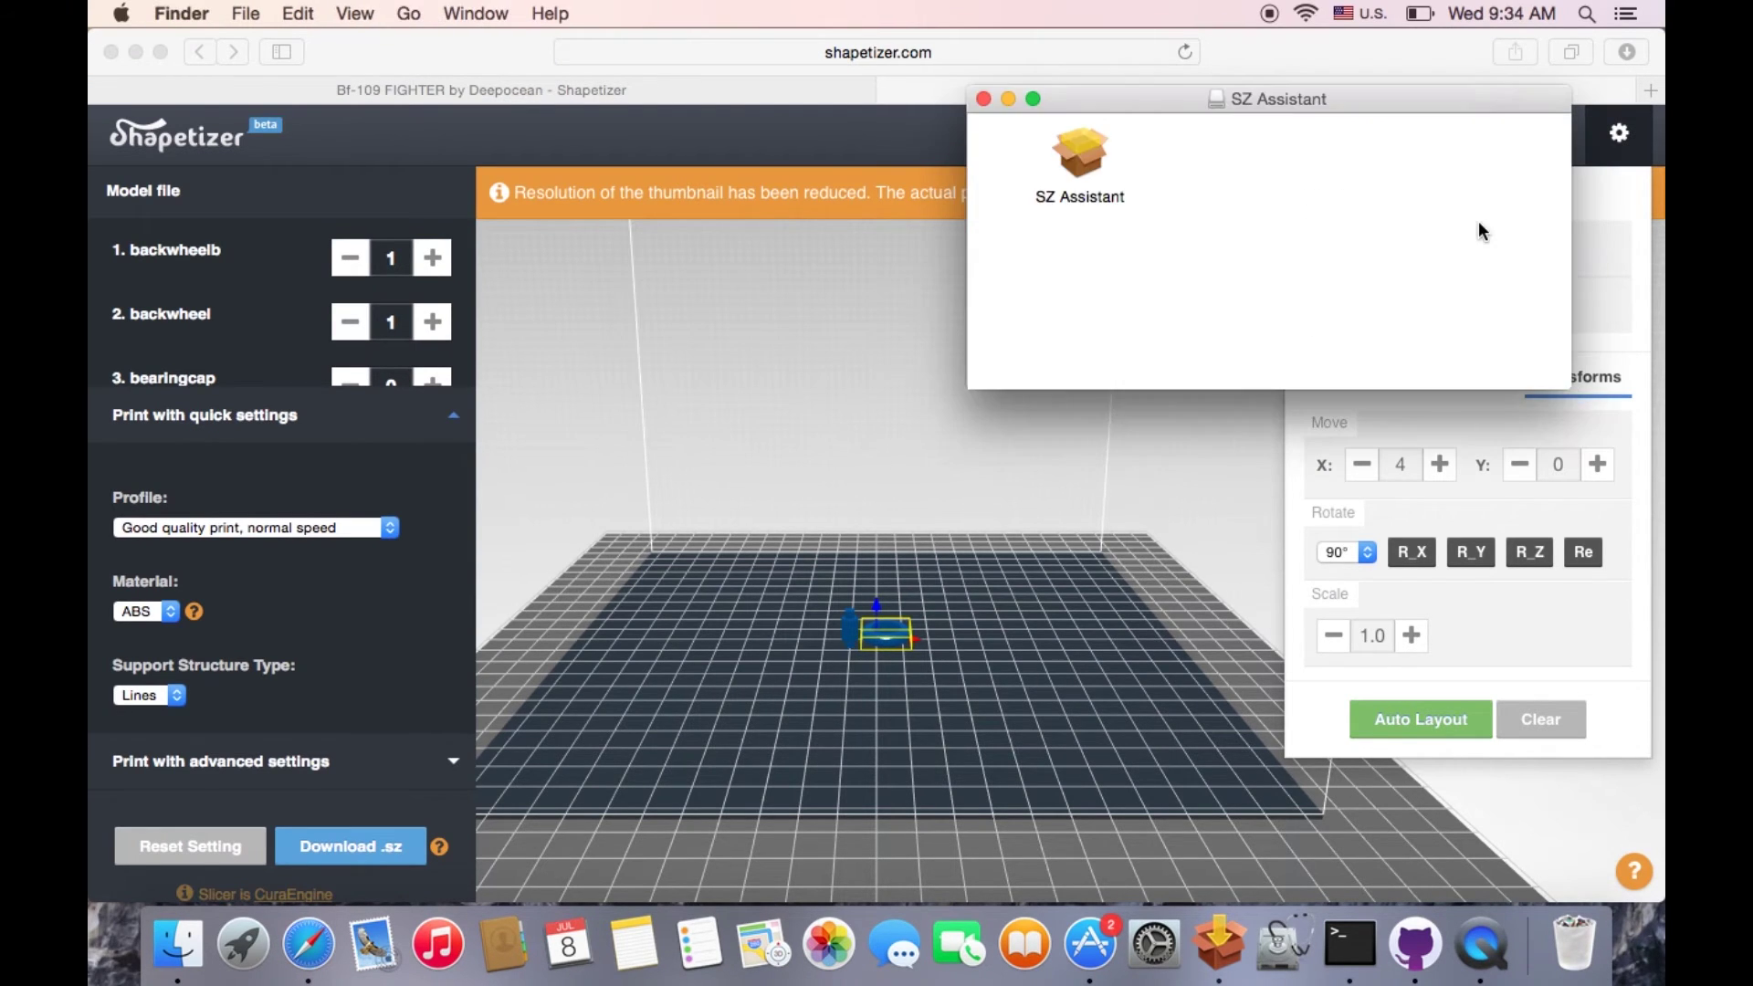
double_click(1070, 159)
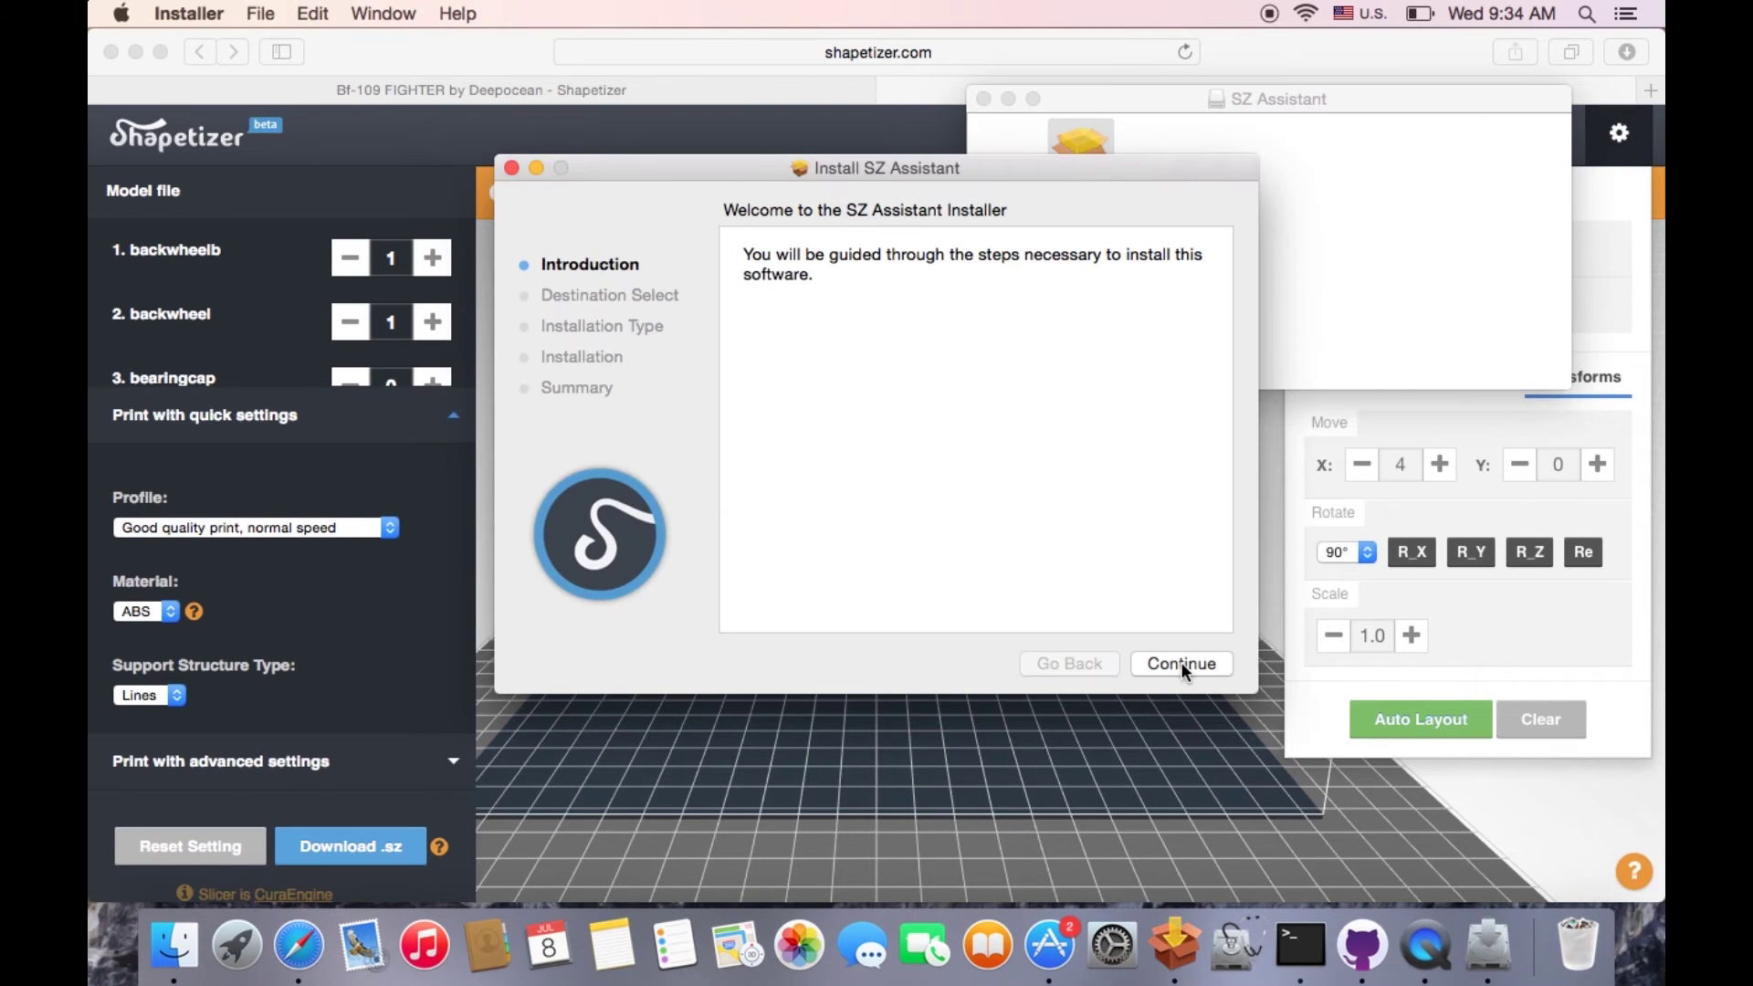
left_click(1181, 661)
left_click(1182, 663)
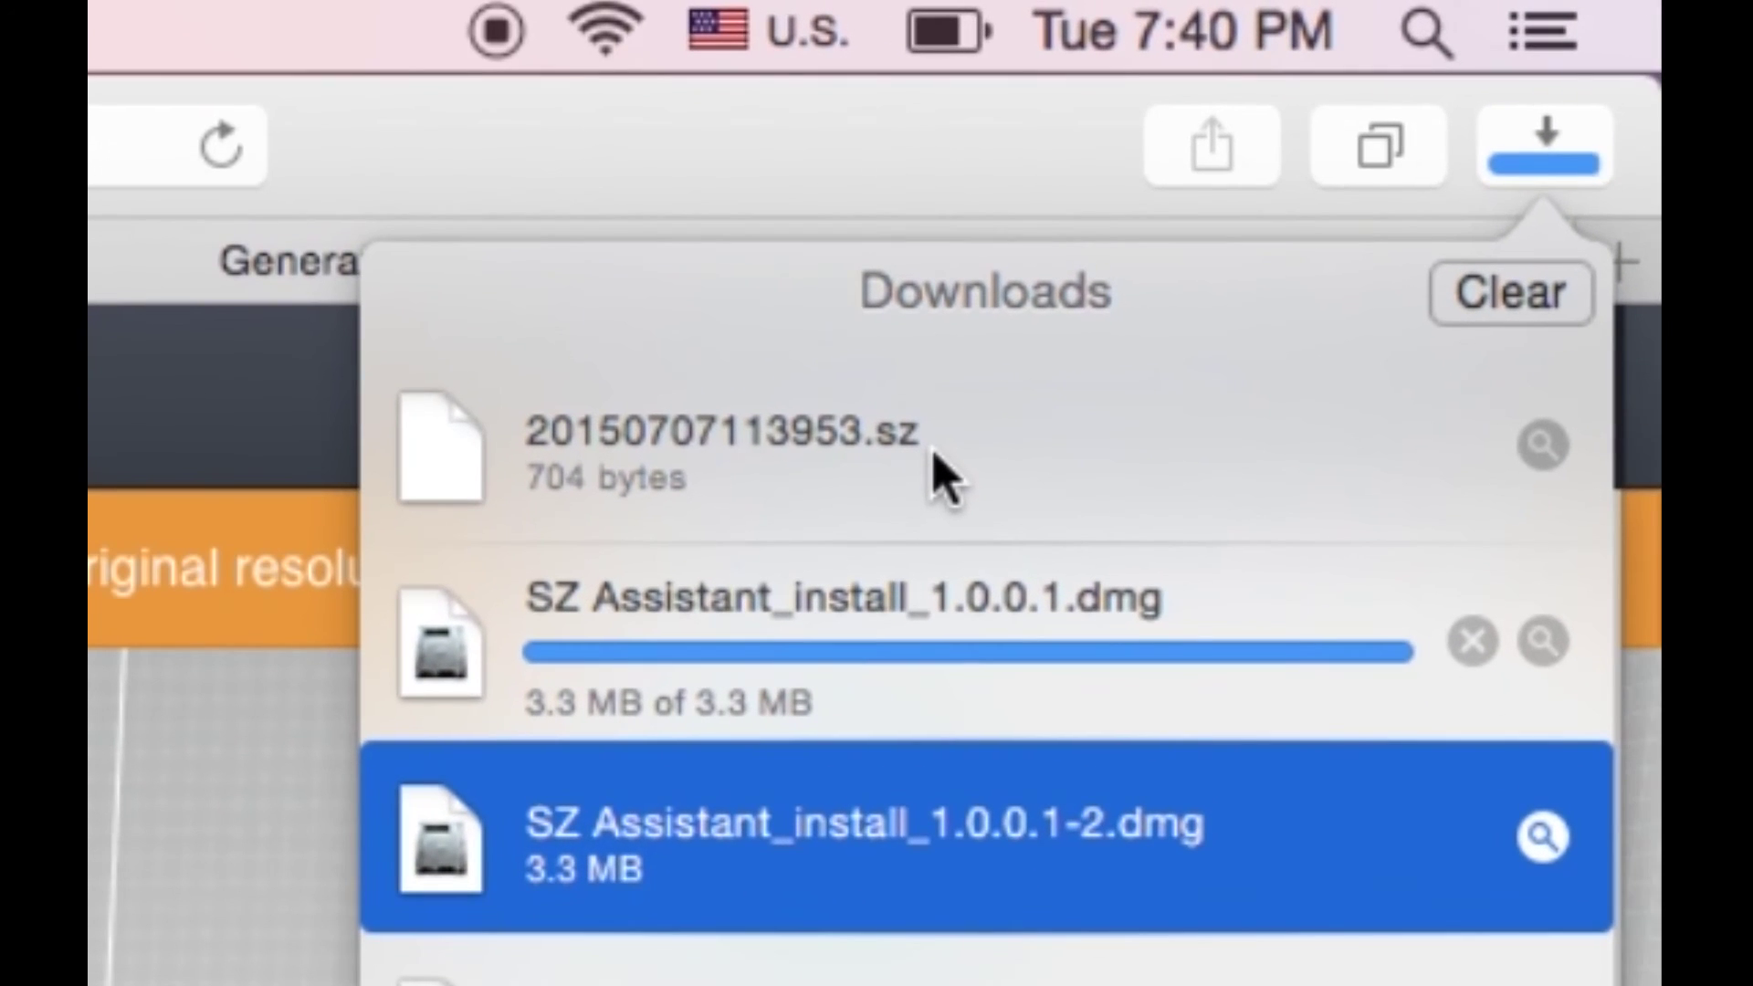
left_click(932, 451)
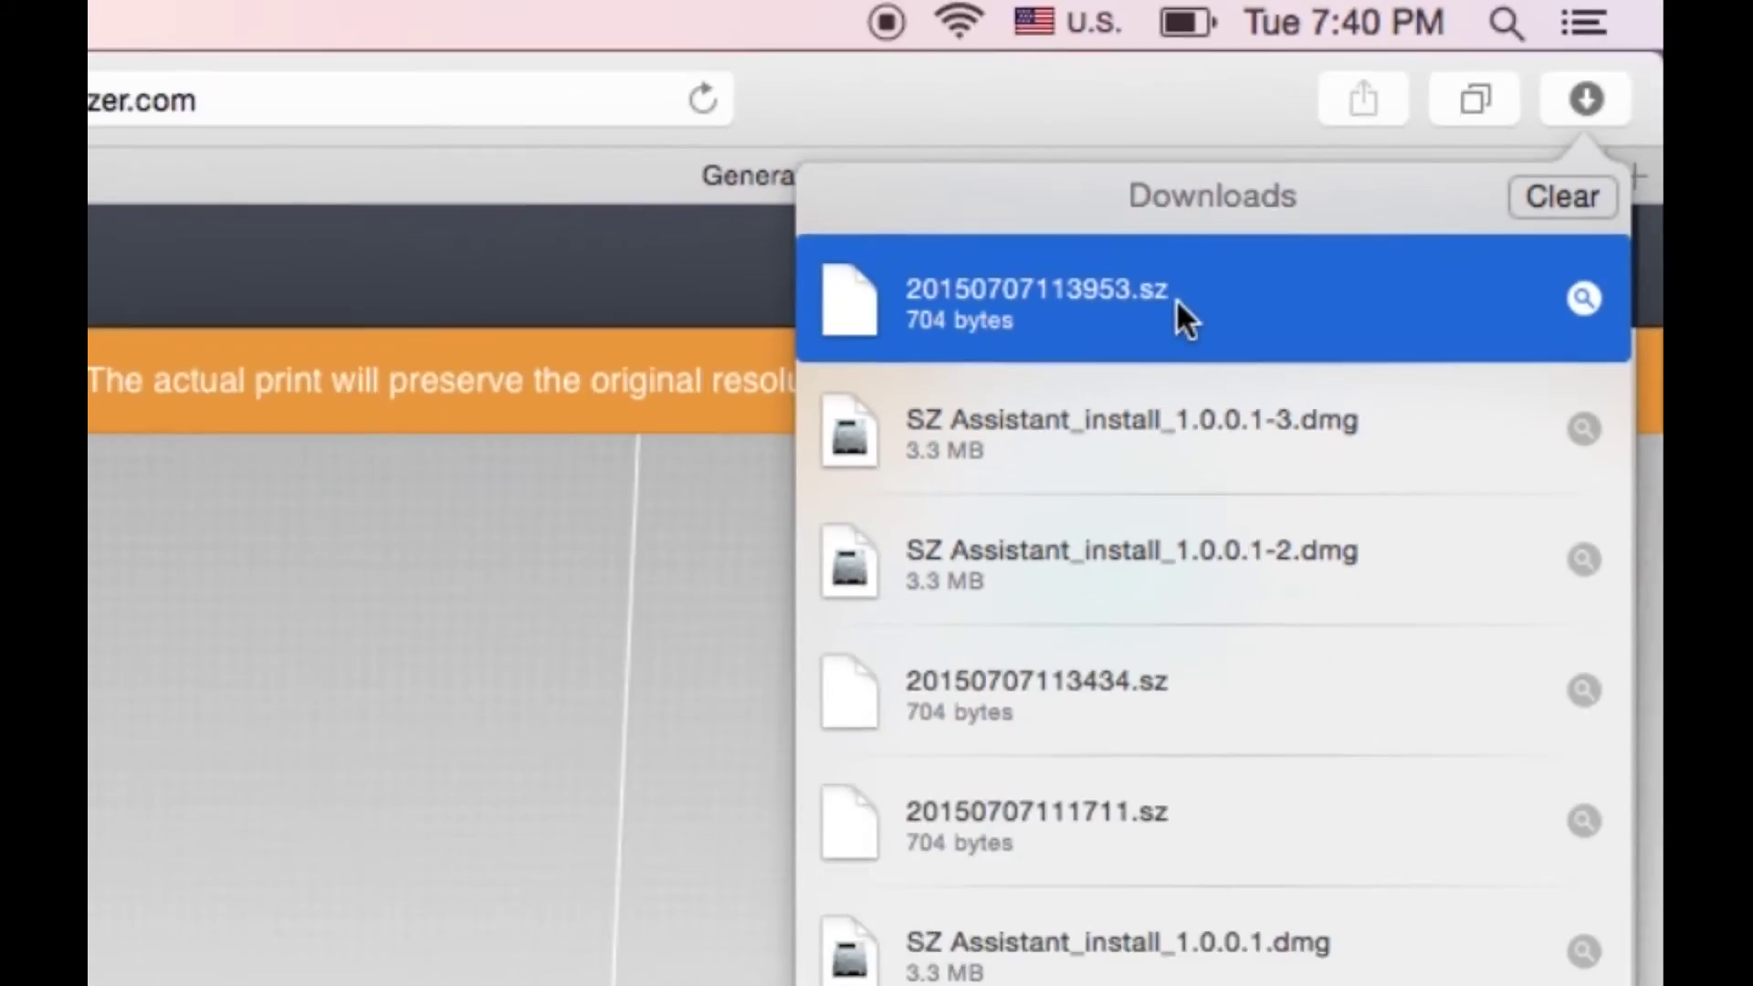
double_click(933, 449)
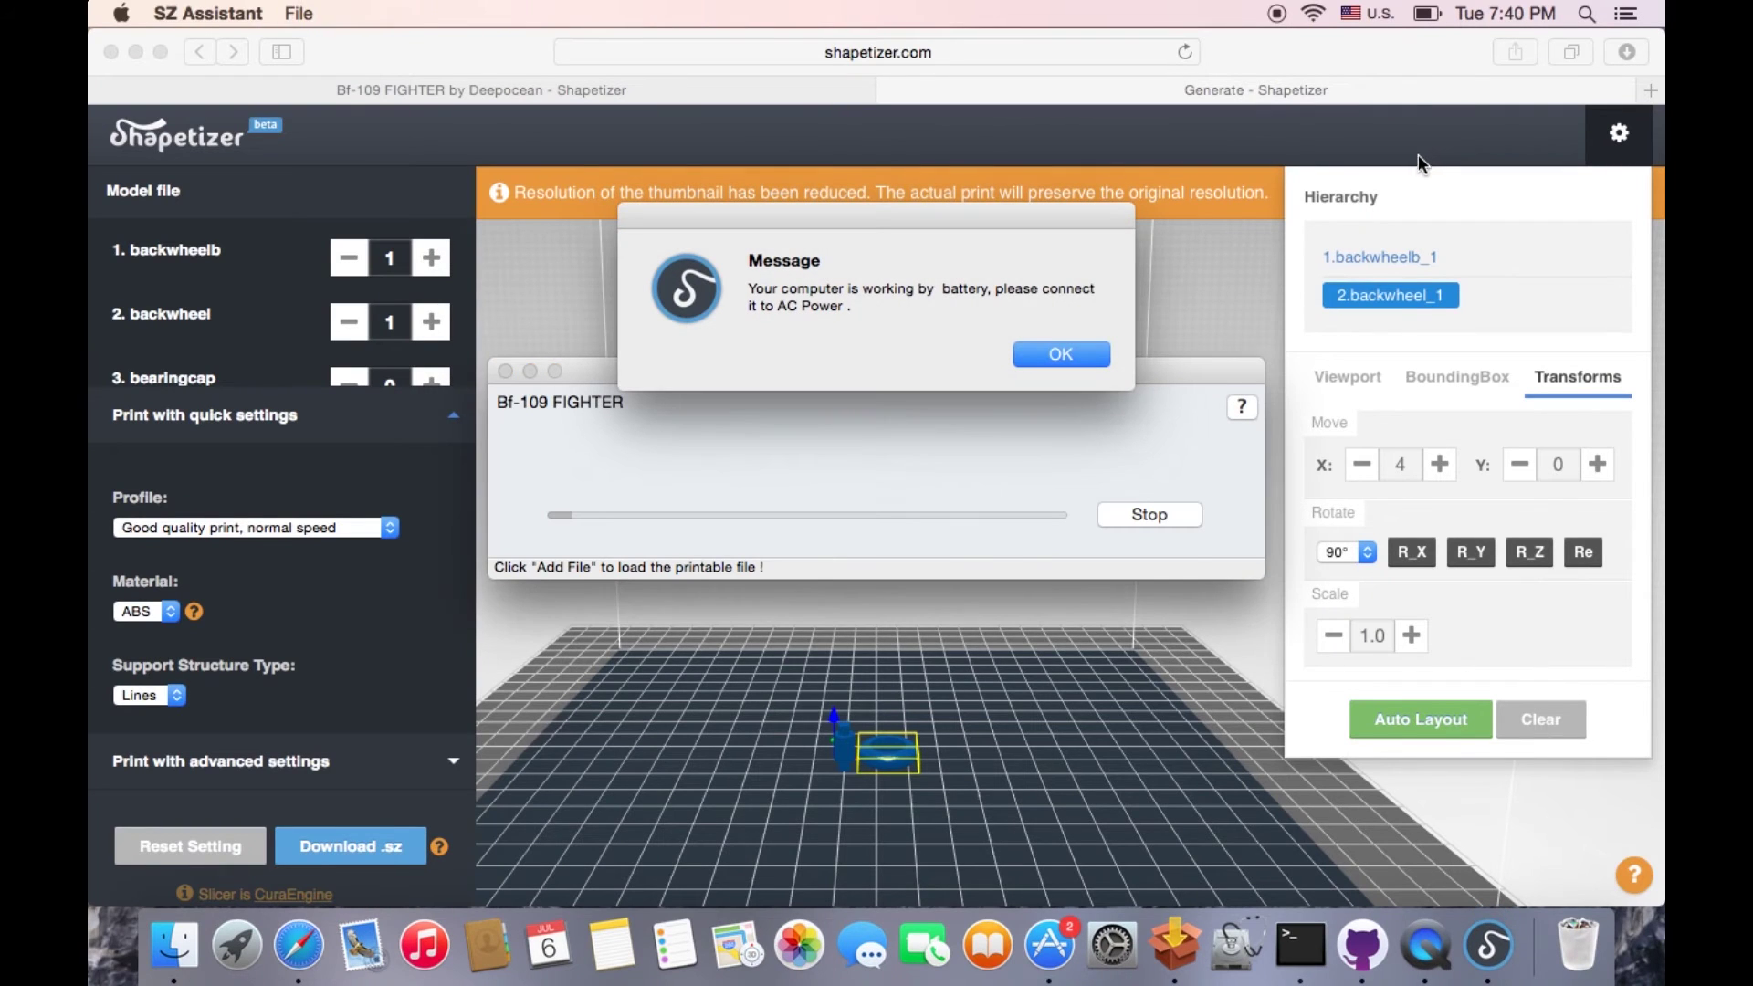
Dismiss the AC power warning, let the Bf-109 FIGHTER print start, then request Stop.
left_click(1048, 353)
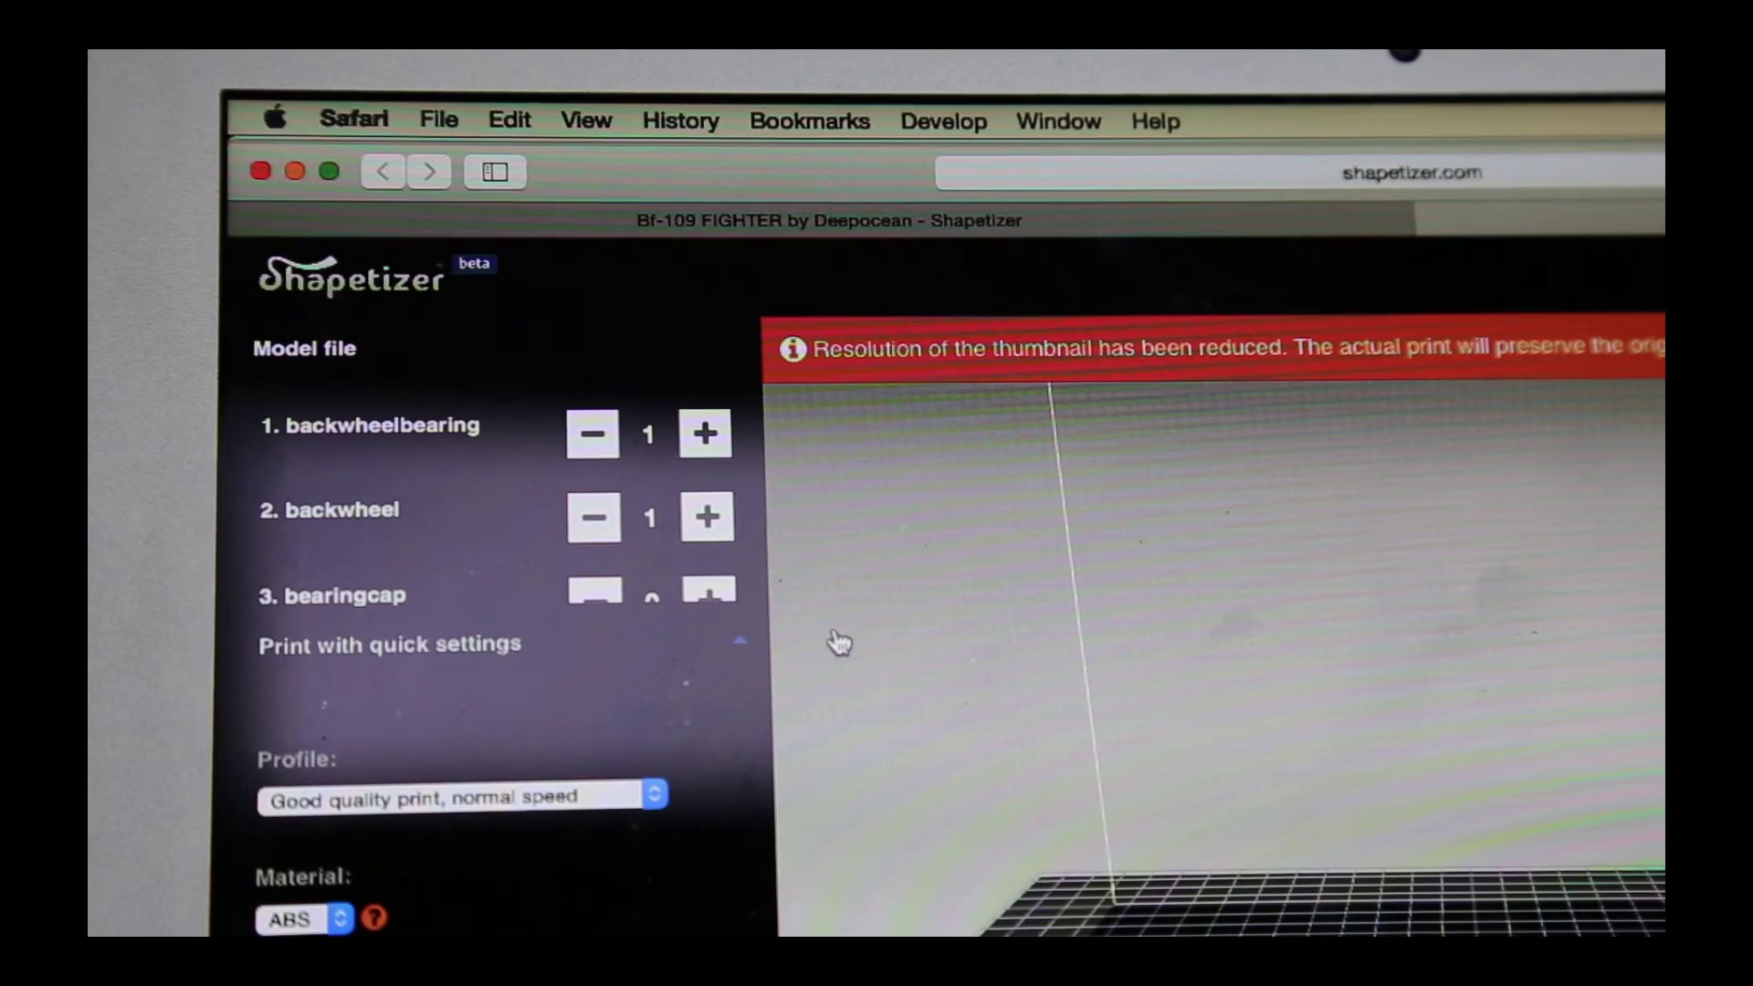
left_click(274, 117)
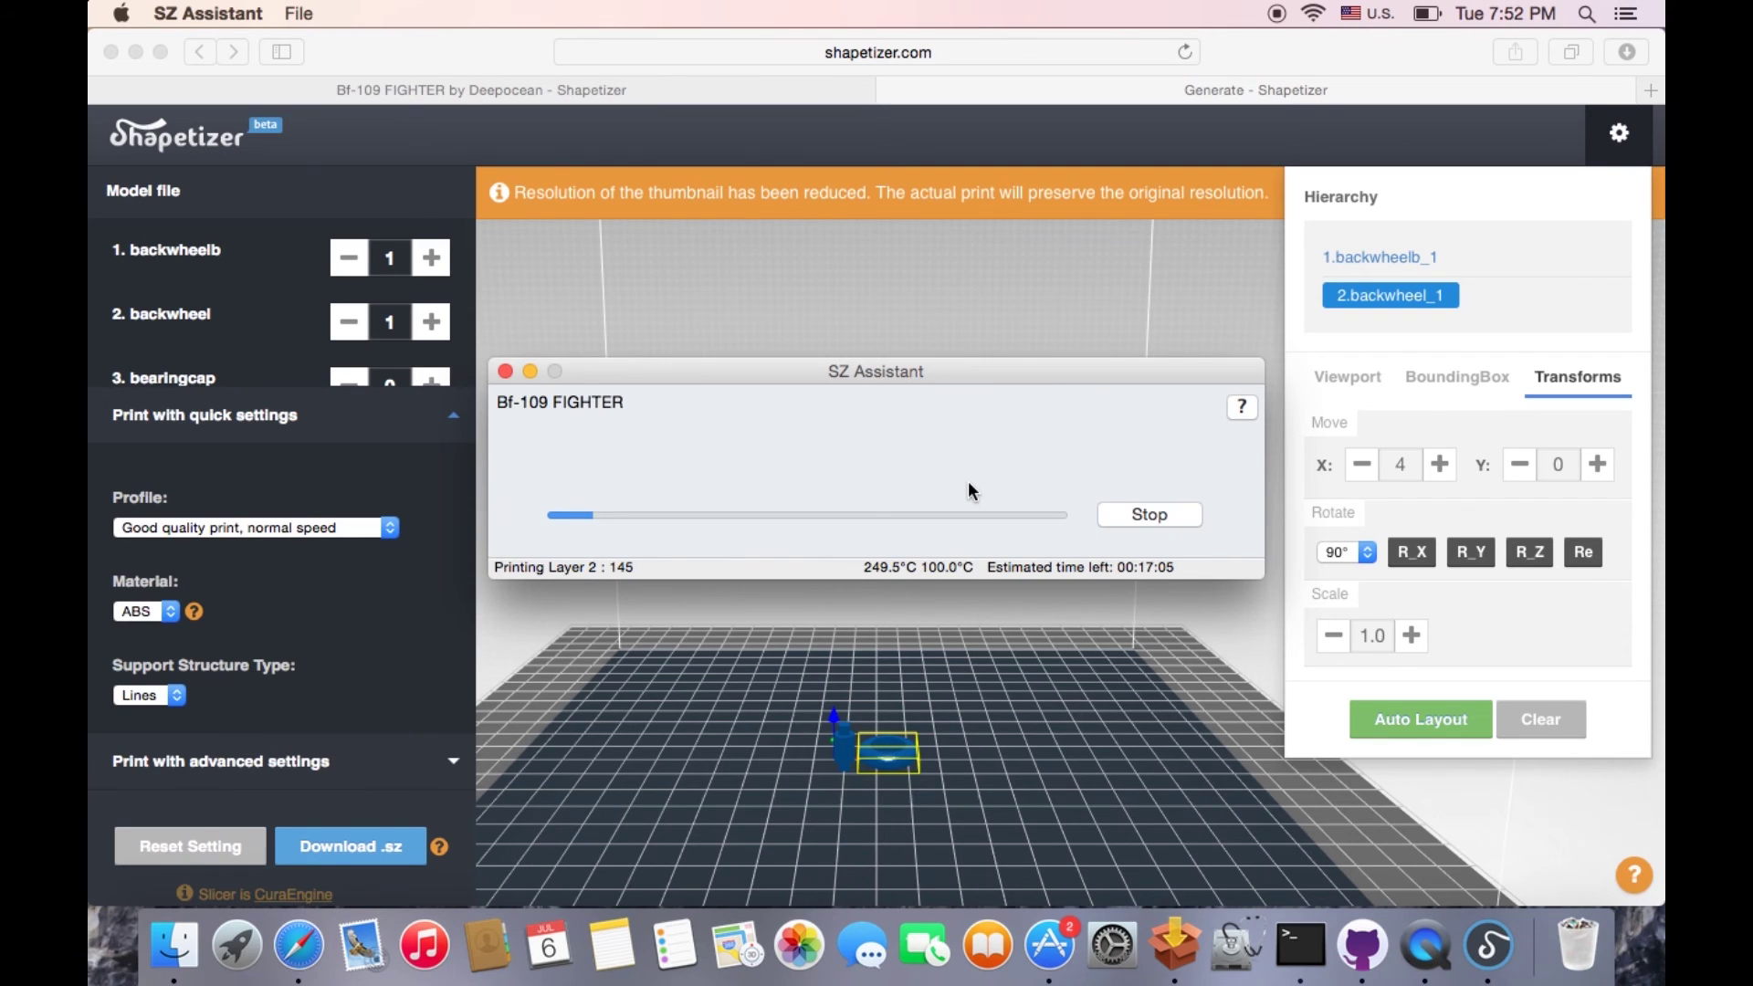
left_click(1146, 522)
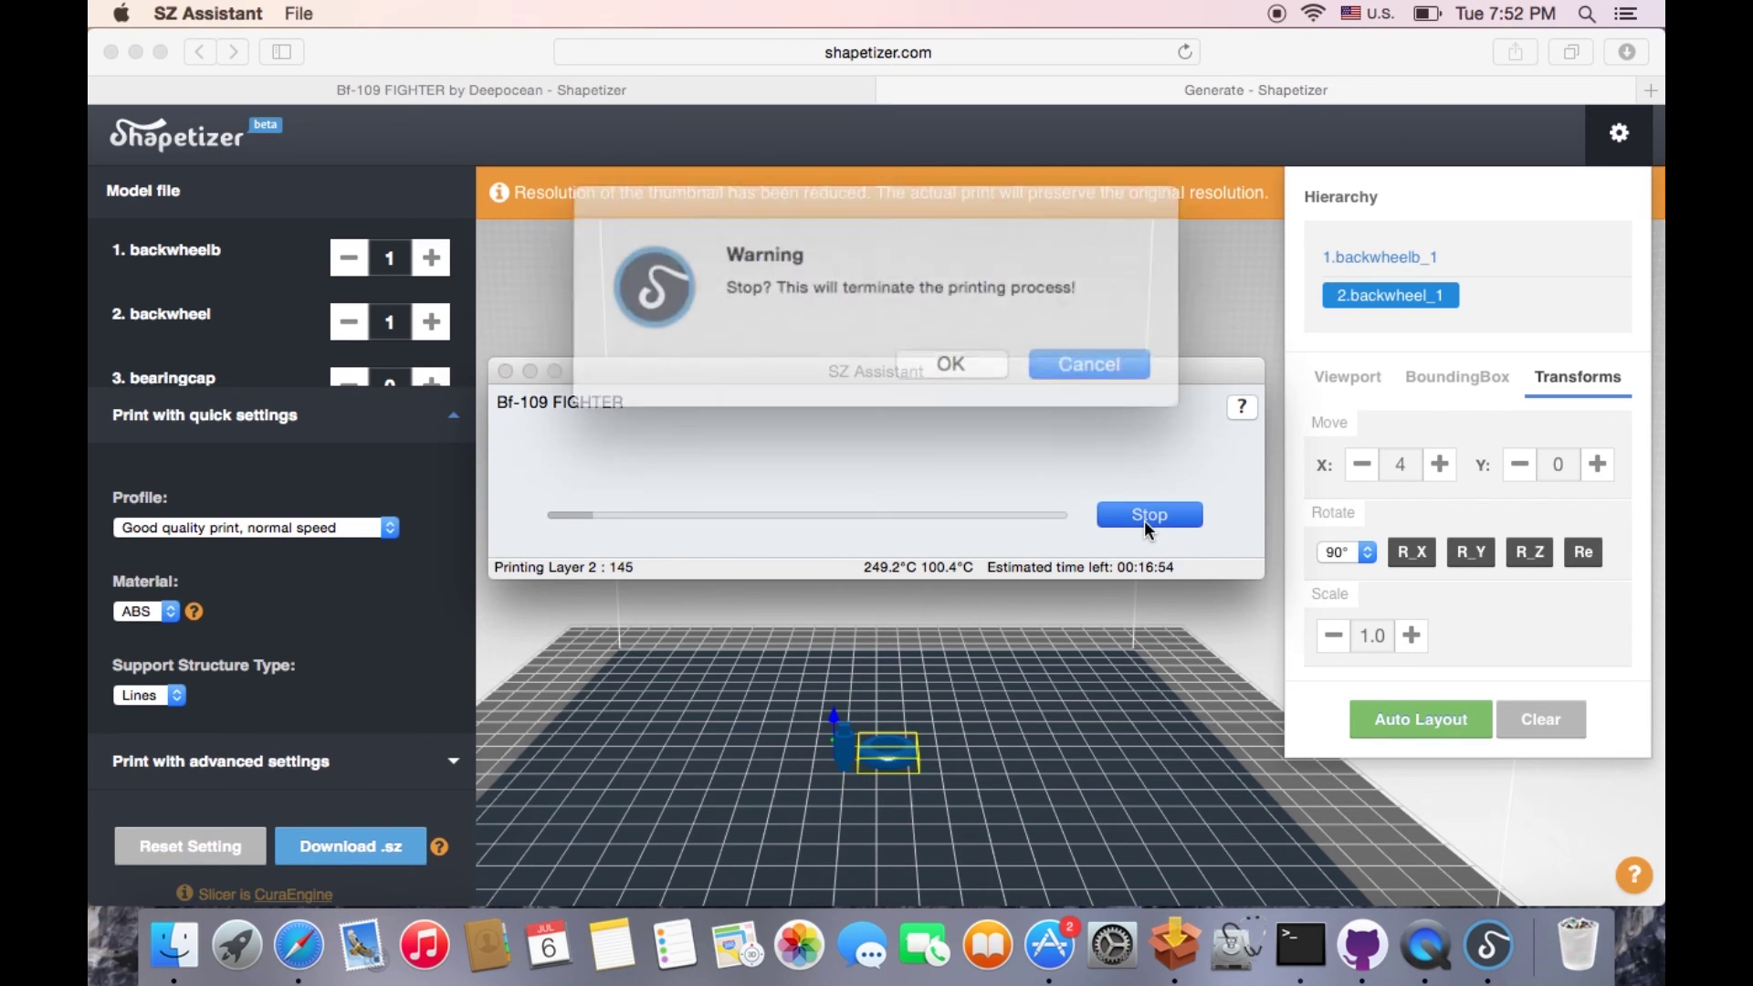